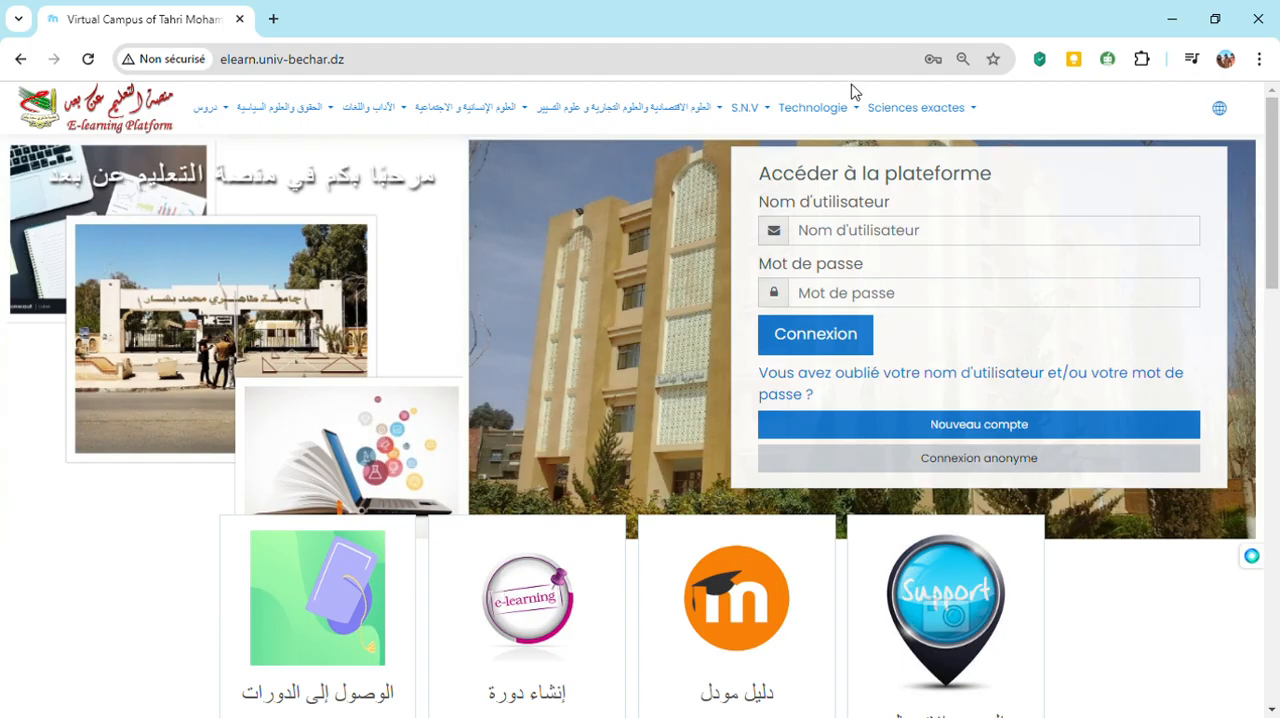
# Log in to the platform with the account's username and password, and open the course and category management page
pyautogui.click(840, 229)
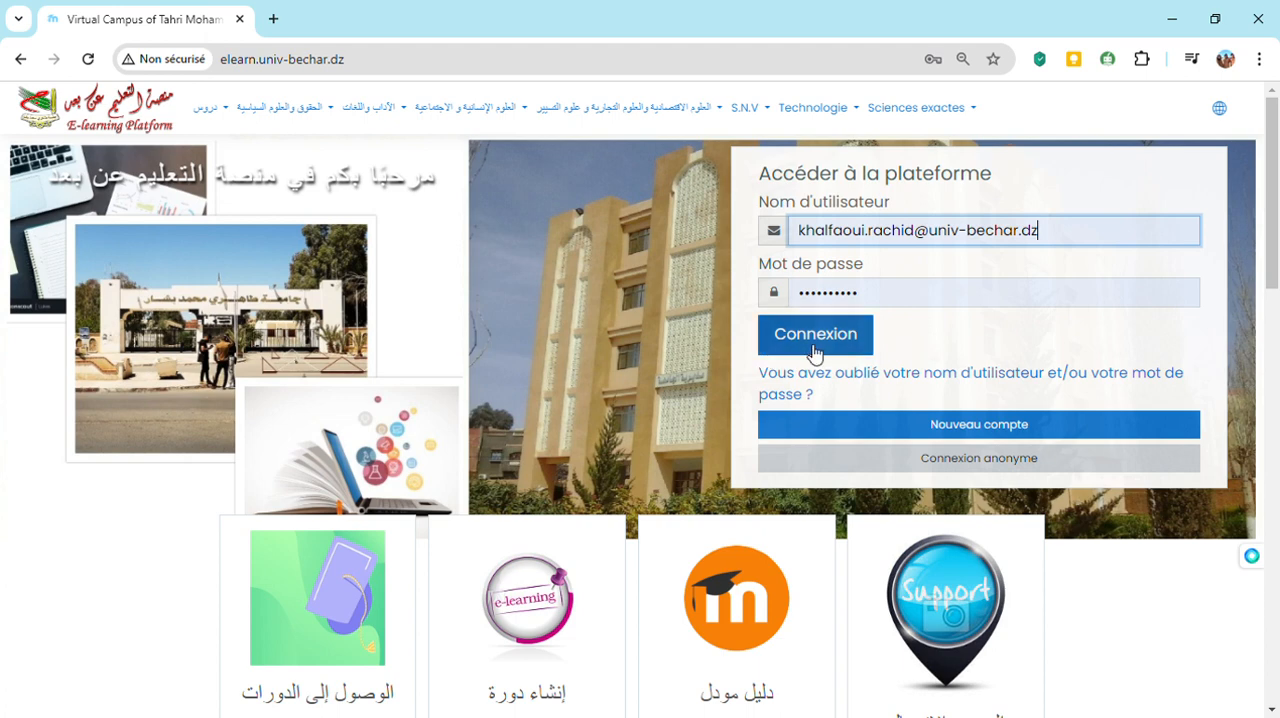
pyautogui.click(813, 340)
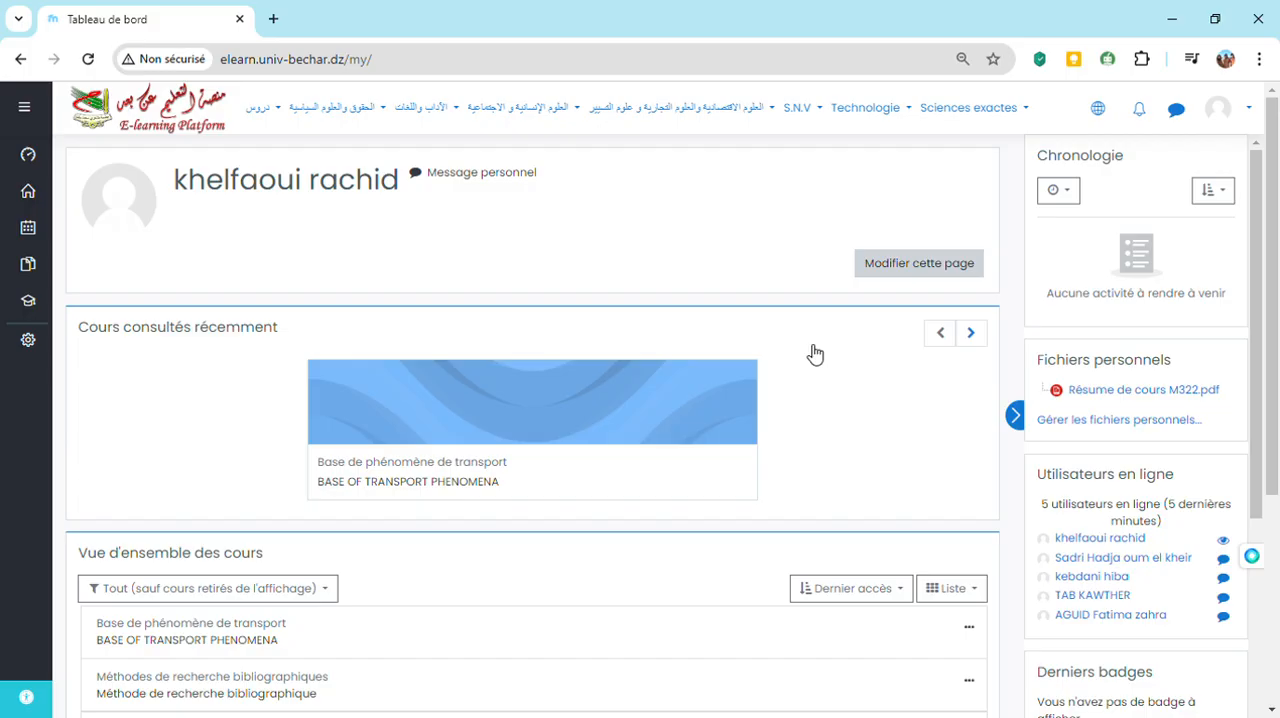
pyautogui.click(33, 345)
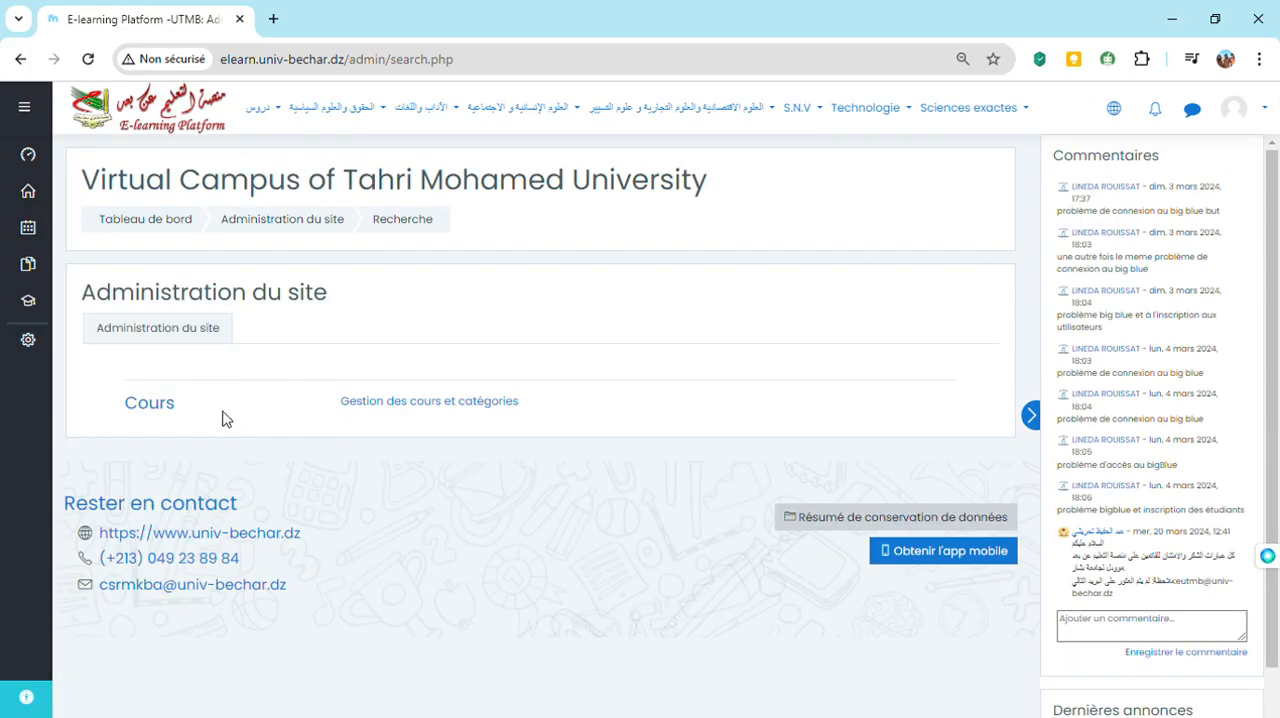
pyautogui.click(452, 414)
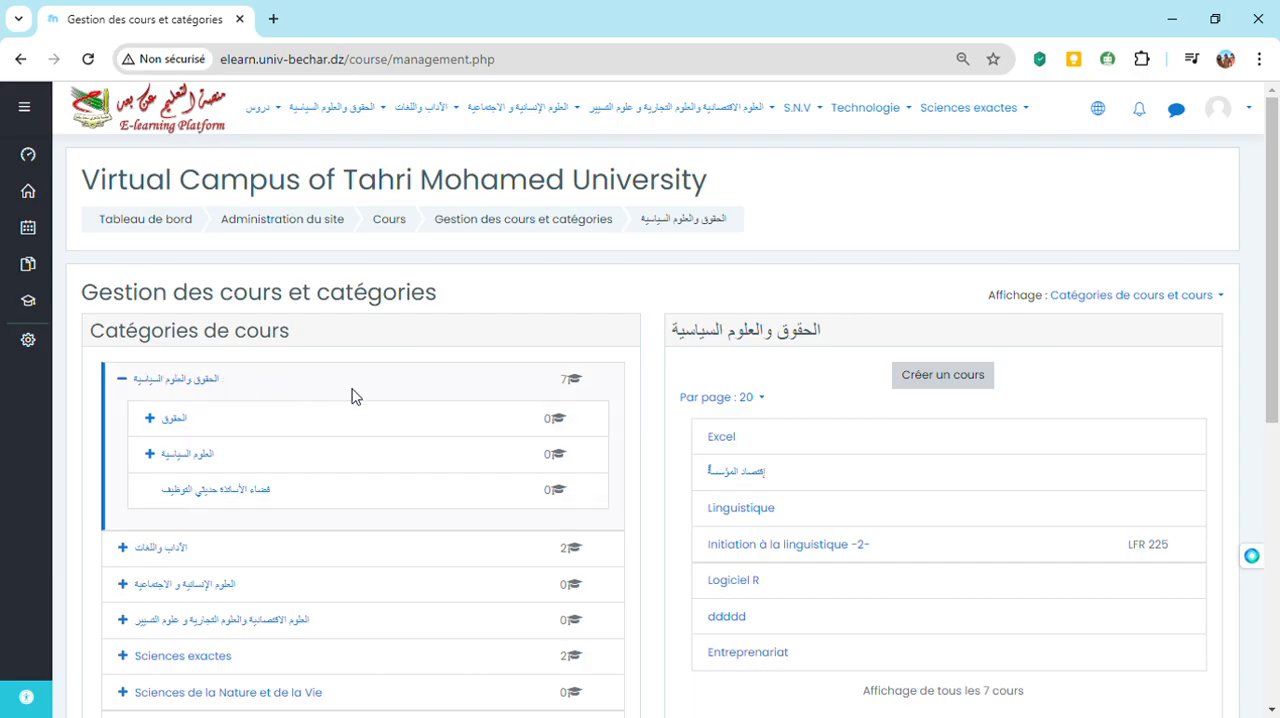
# Open the category Sciences exactes / Sciences de la Matière / Master / Catalyse / Semestre 3 / Fonctionnement des catalyseurs dans les réacteurs chimiques
pyautogui.click(123, 386)
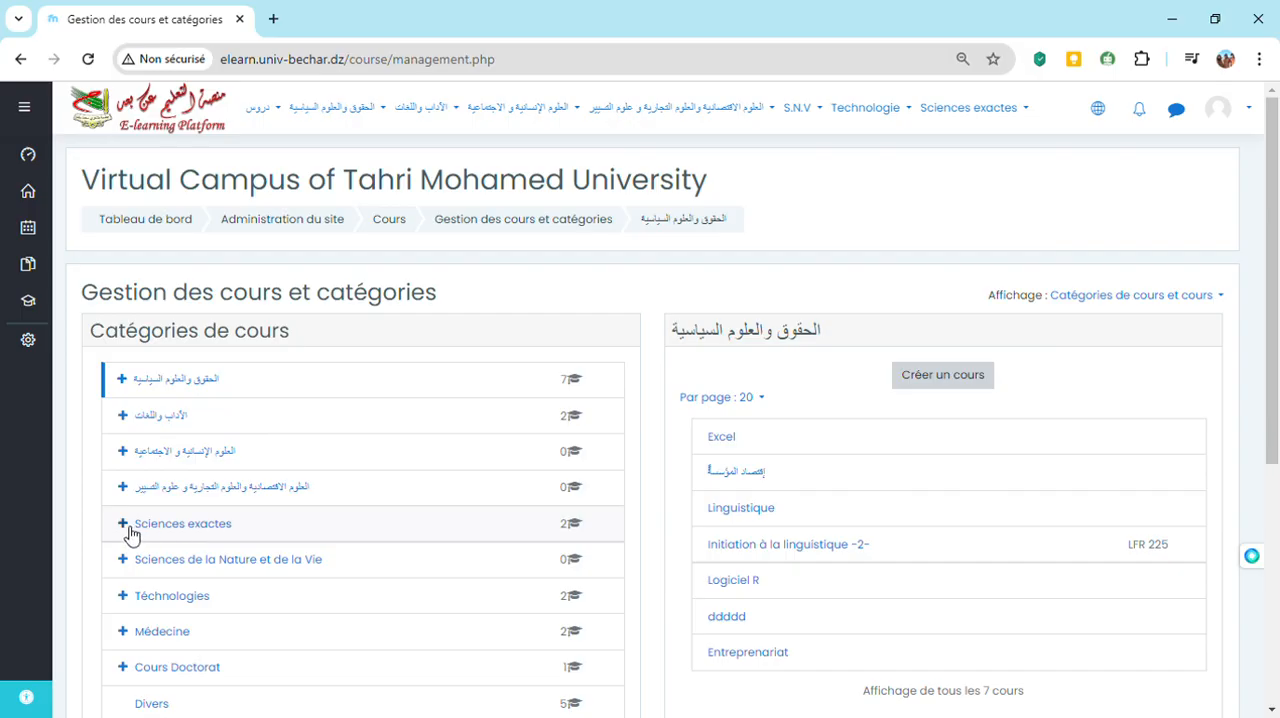
pyautogui.click(123, 524)
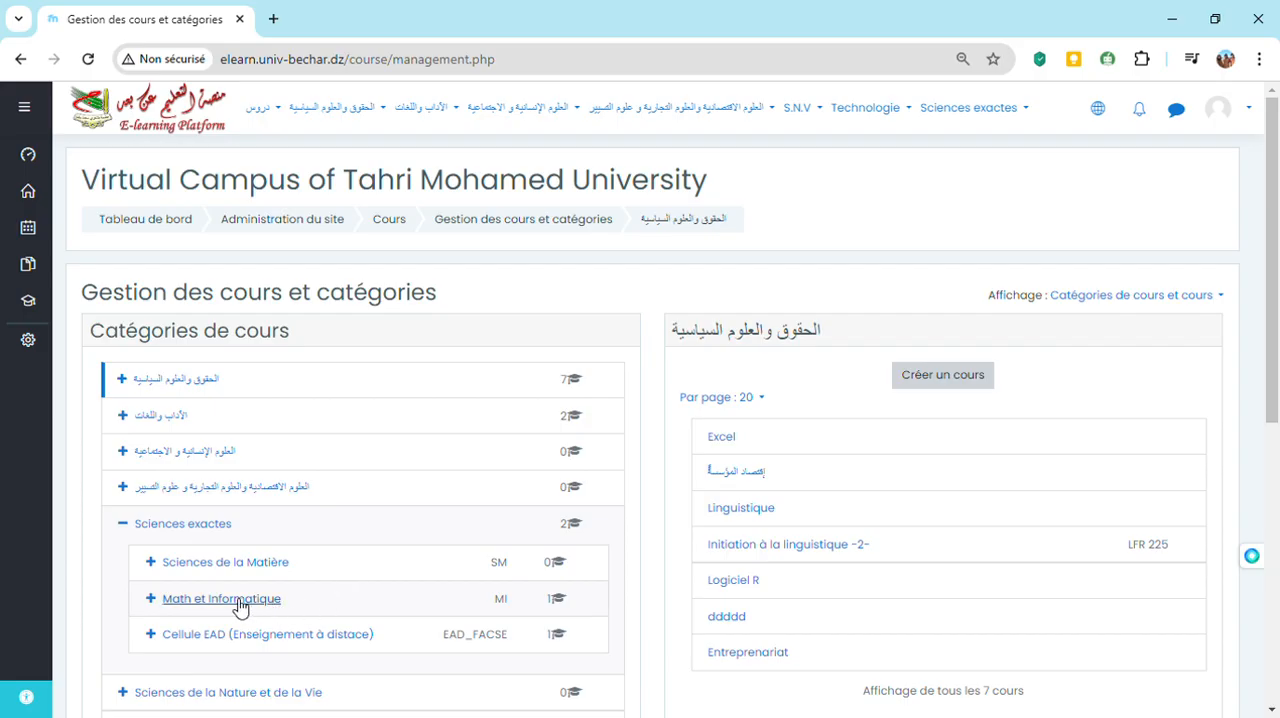
pyautogui.click(153, 563)
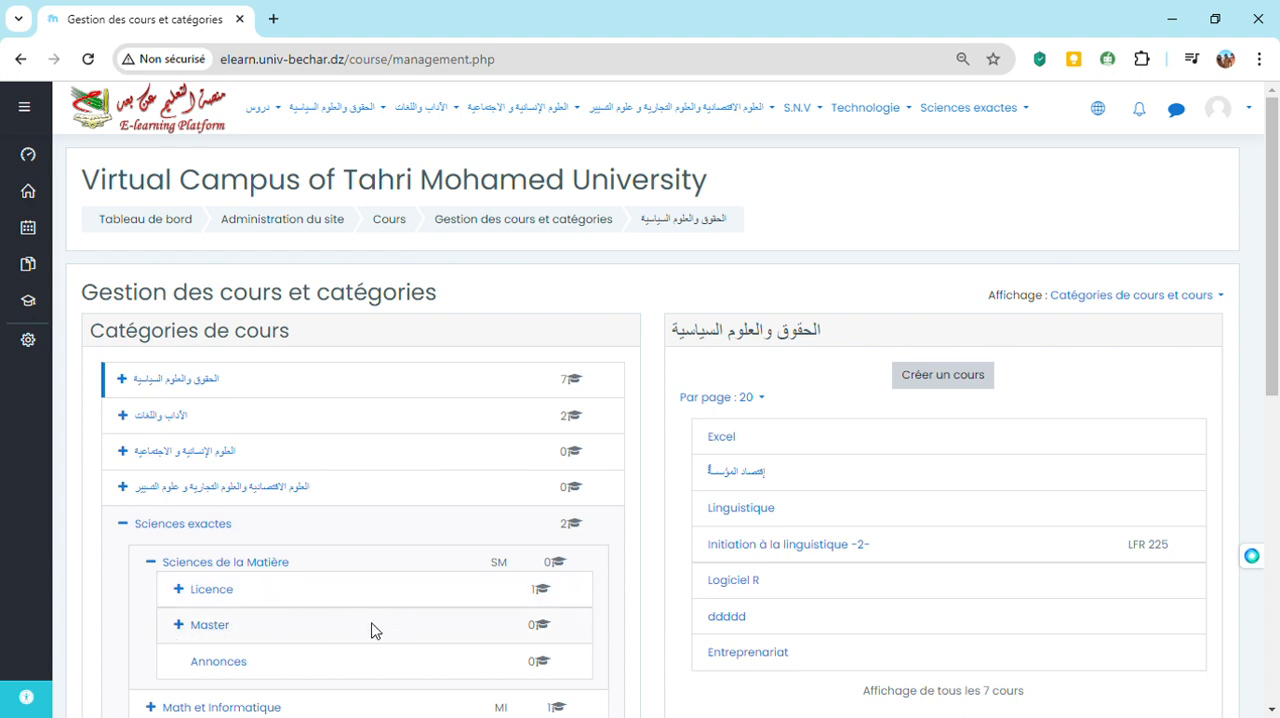
pyautogui.click(179, 626)
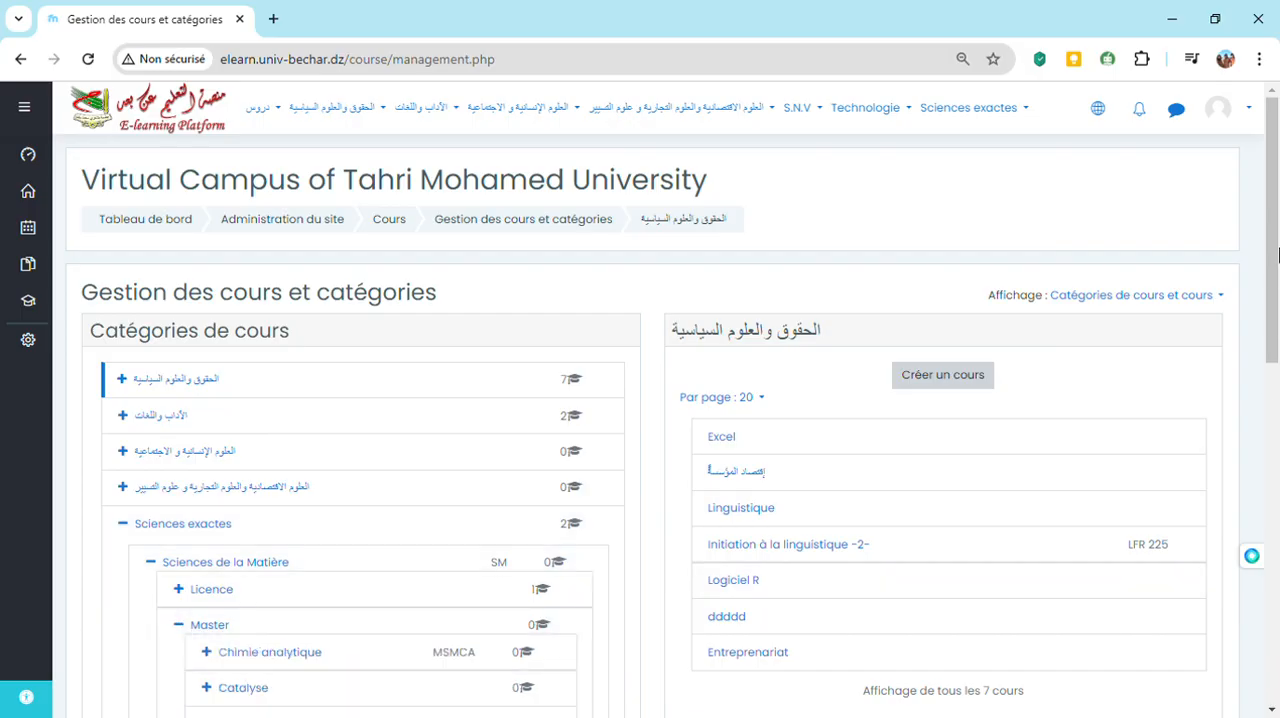
pyautogui.moveTo(1276, 262); pyautogui.dragTo(1274, 320)
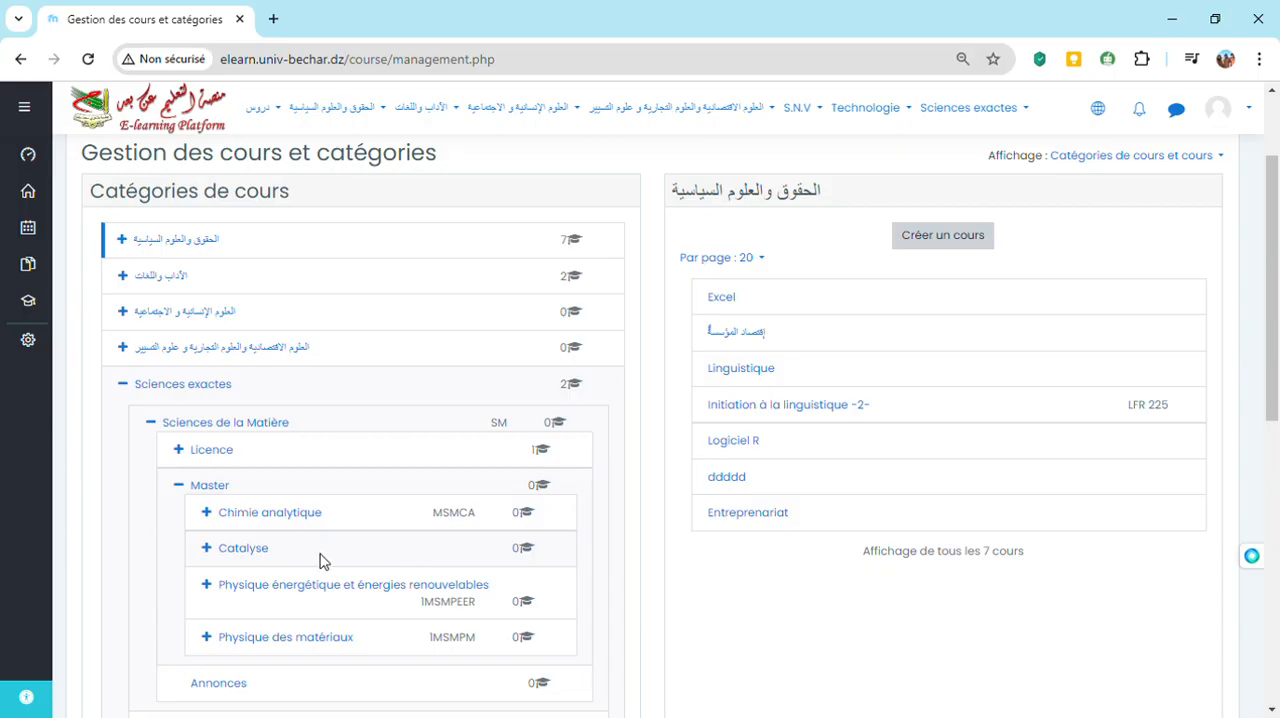
pyautogui.click(208, 549)
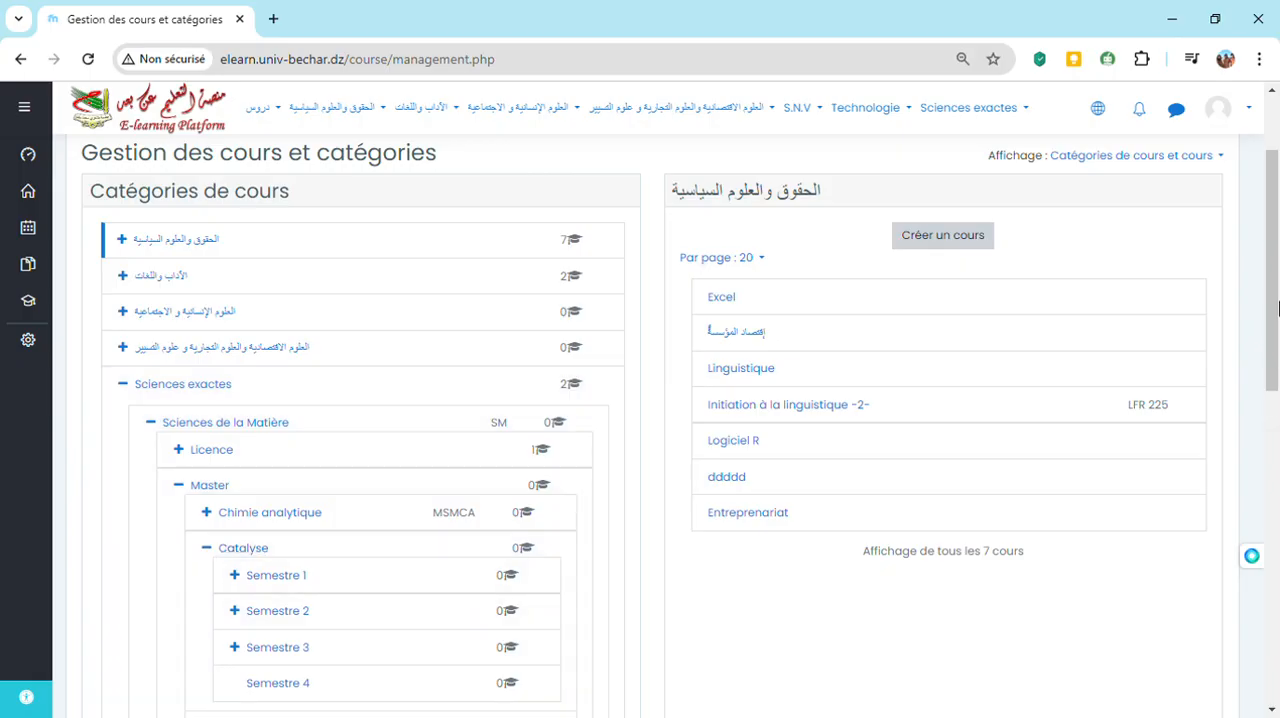
pyautogui.moveTo(1277, 318); pyautogui.dragTo(1275, 350)
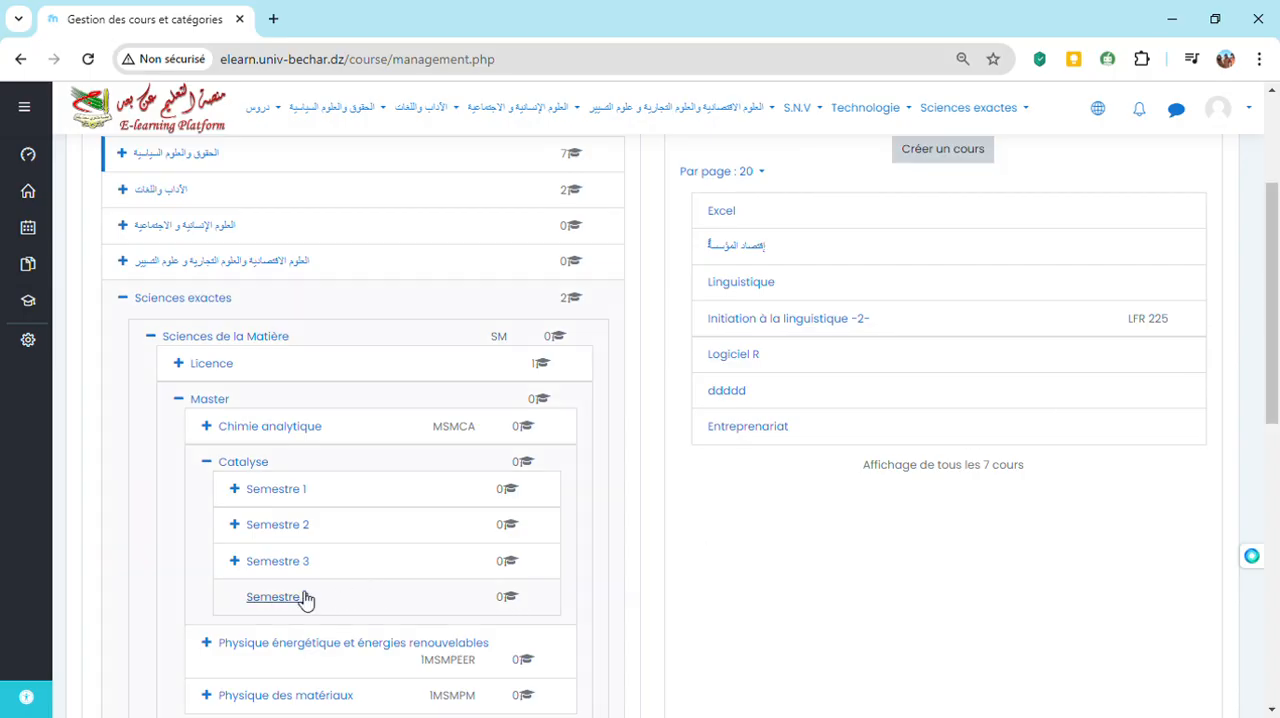
pyautogui.click(237, 563)
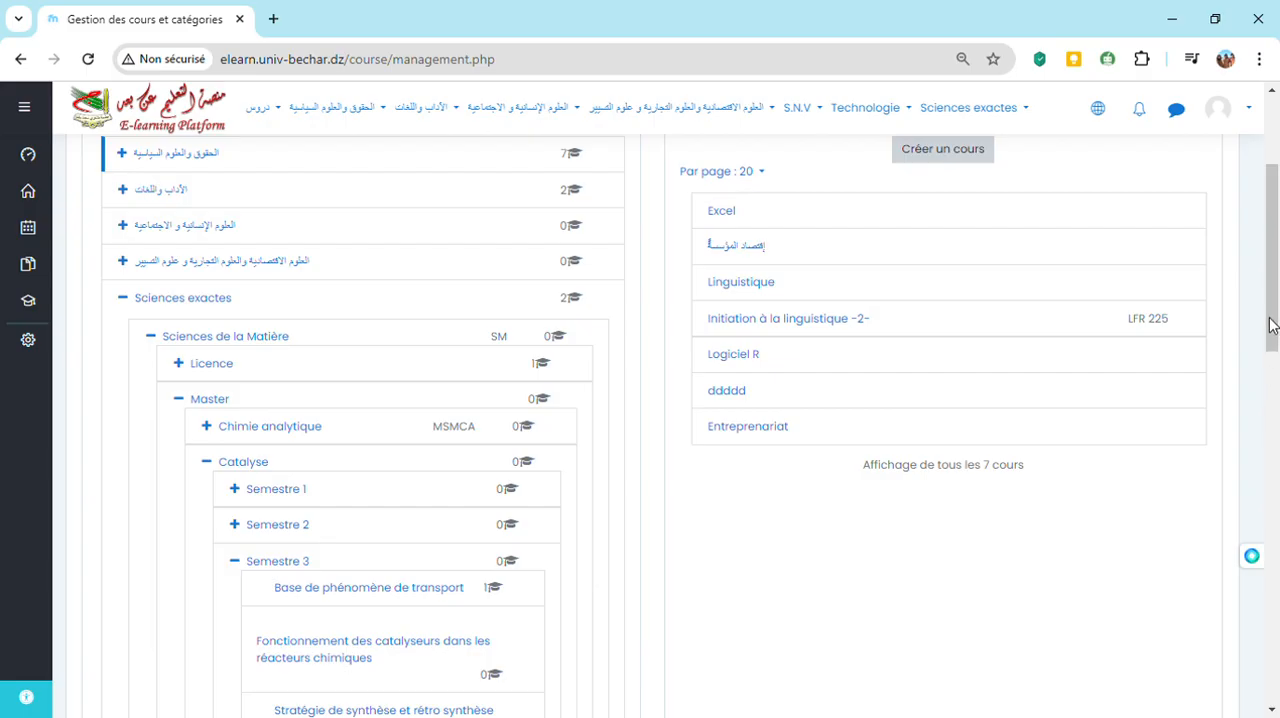
pyautogui.moveTo(1270, 325); pyautogui.dragTo(1274, 373)
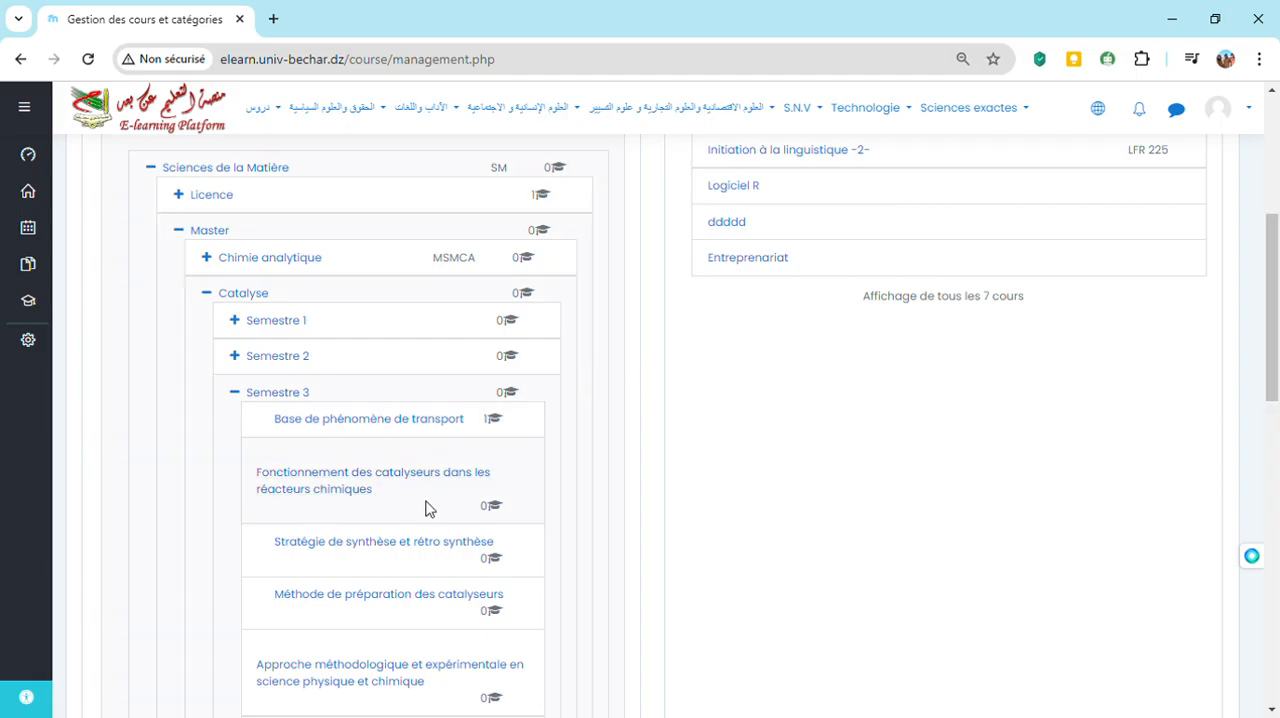
pyautogui.click(354, 486)
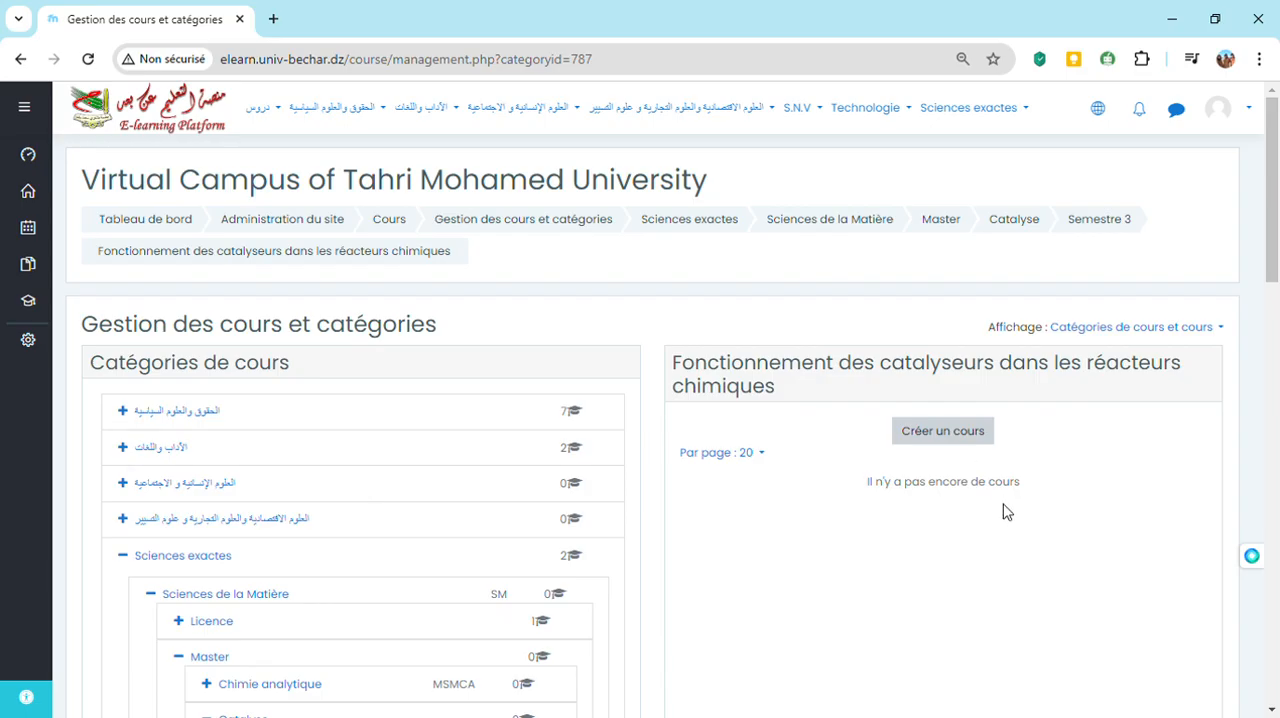
# Start a new course in this category with the full name "catalyseurs" and the short name "M2 C"
pyautogui.click(936, 432)
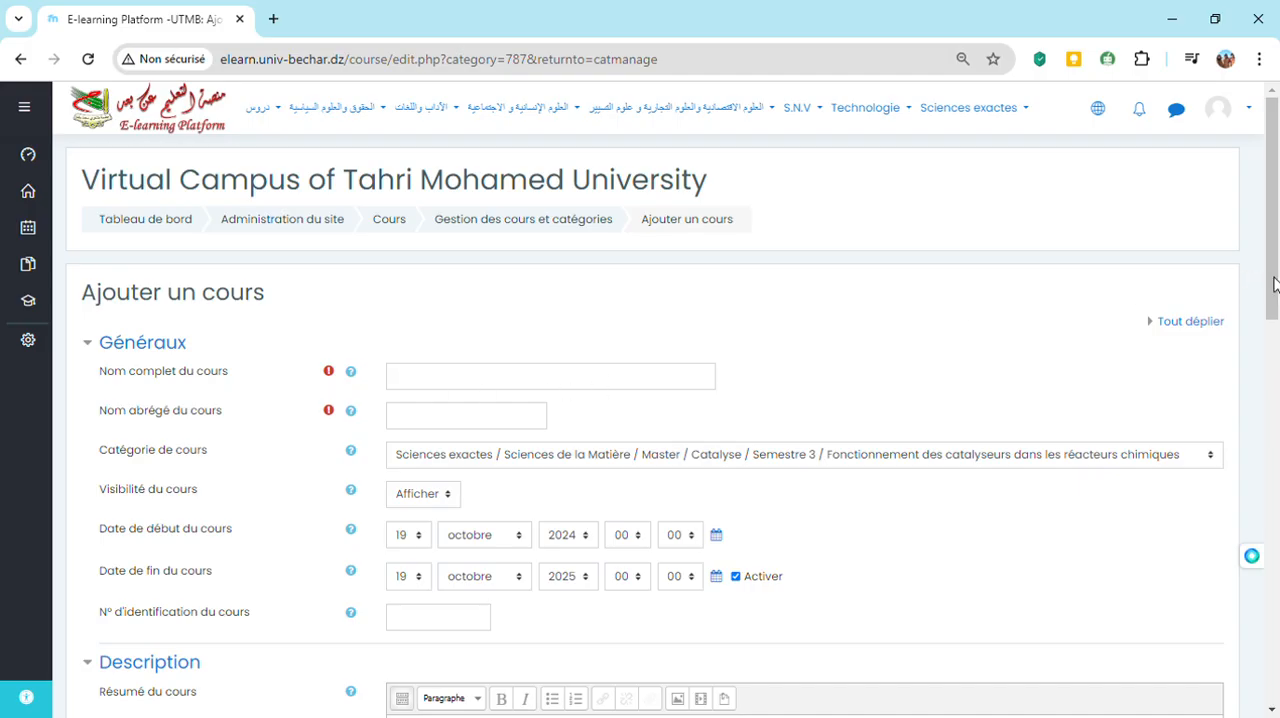
pyautogui.moveTo(1275, 282); pyautogui.dragTo(1275, 315)
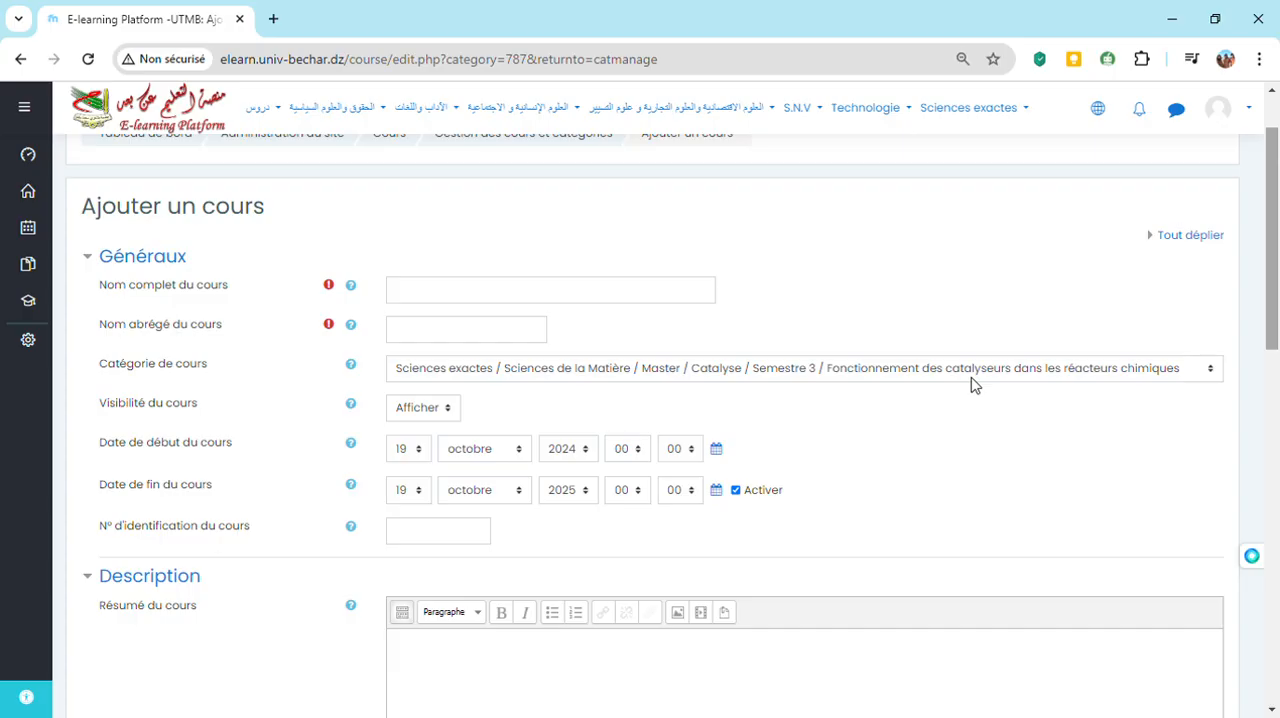
pyautogui.click(467, 300)
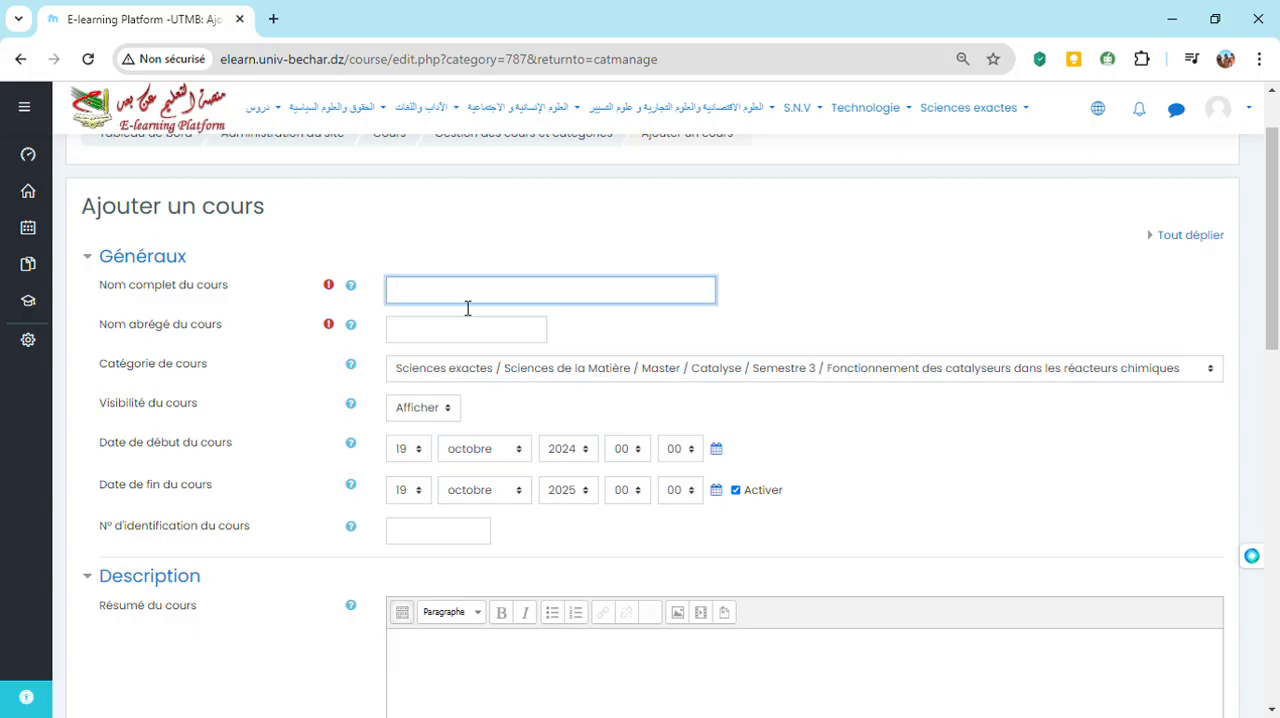
pyautogui.write('cato')
pyautogui.write('lyseurs')
pyautogui.click(452, 335)
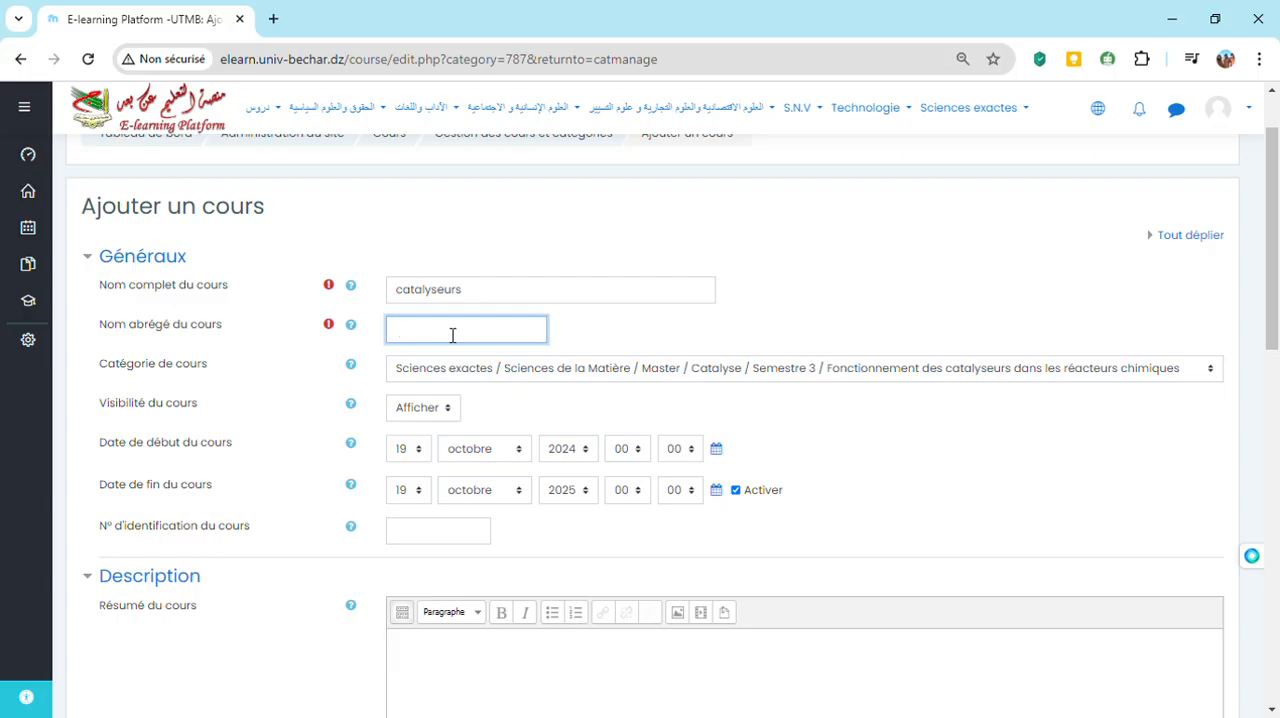
pyautogui.write('M2 C')
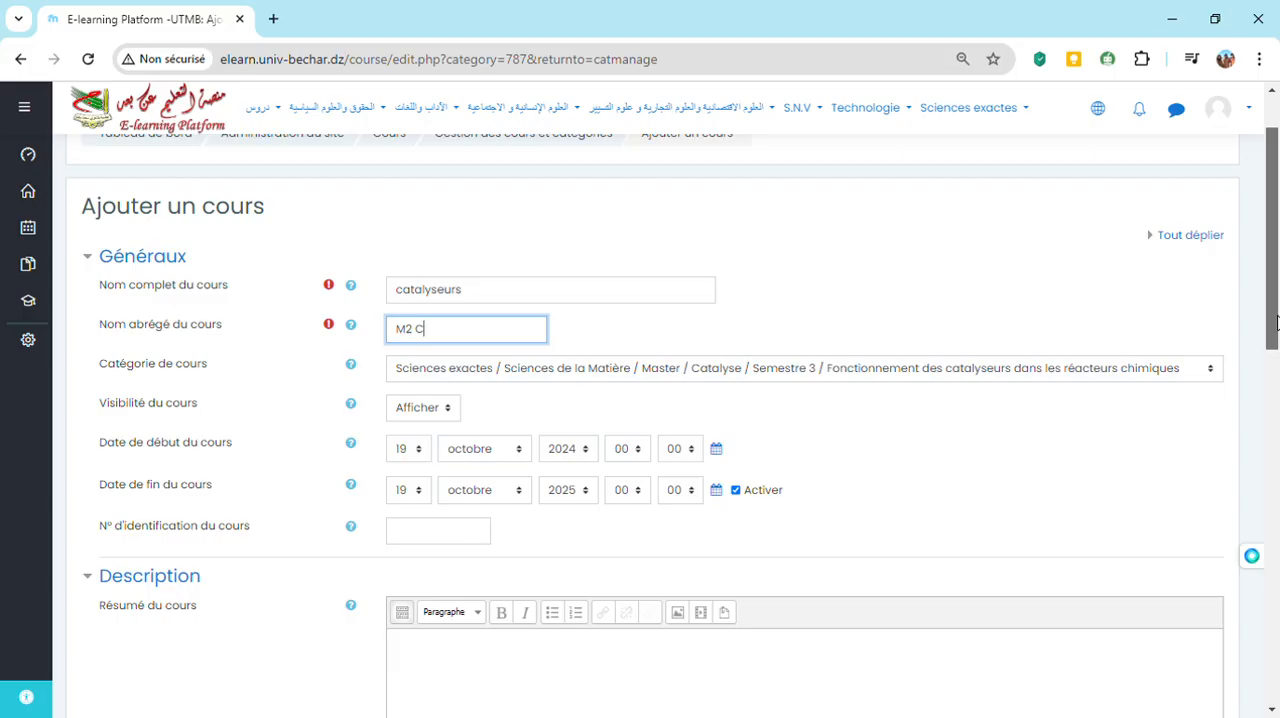
# Enter "fhfhfjfj" as the course summary and save the course, returning to the category's course list
pyautogui.moveTo(1276, 321); pyautogui.dragTo(1276, 432)
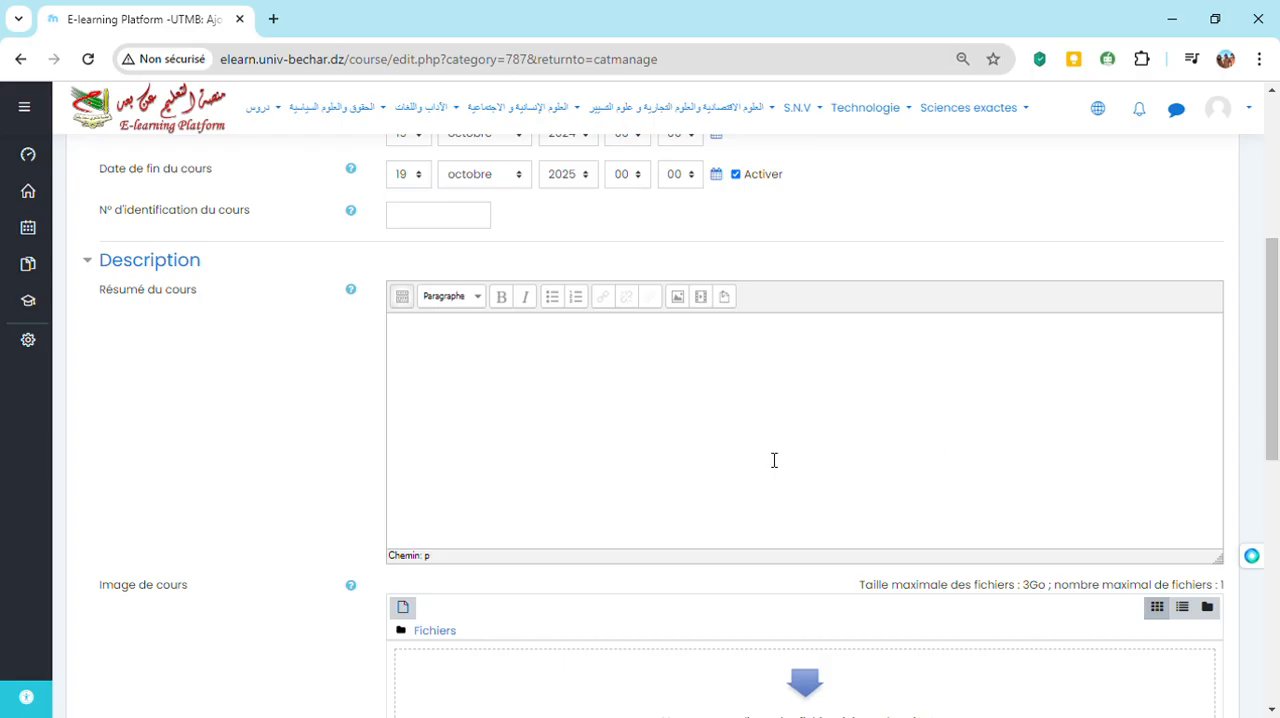
pyautogui.click(549, 422)
pyautogui.write('fhf')
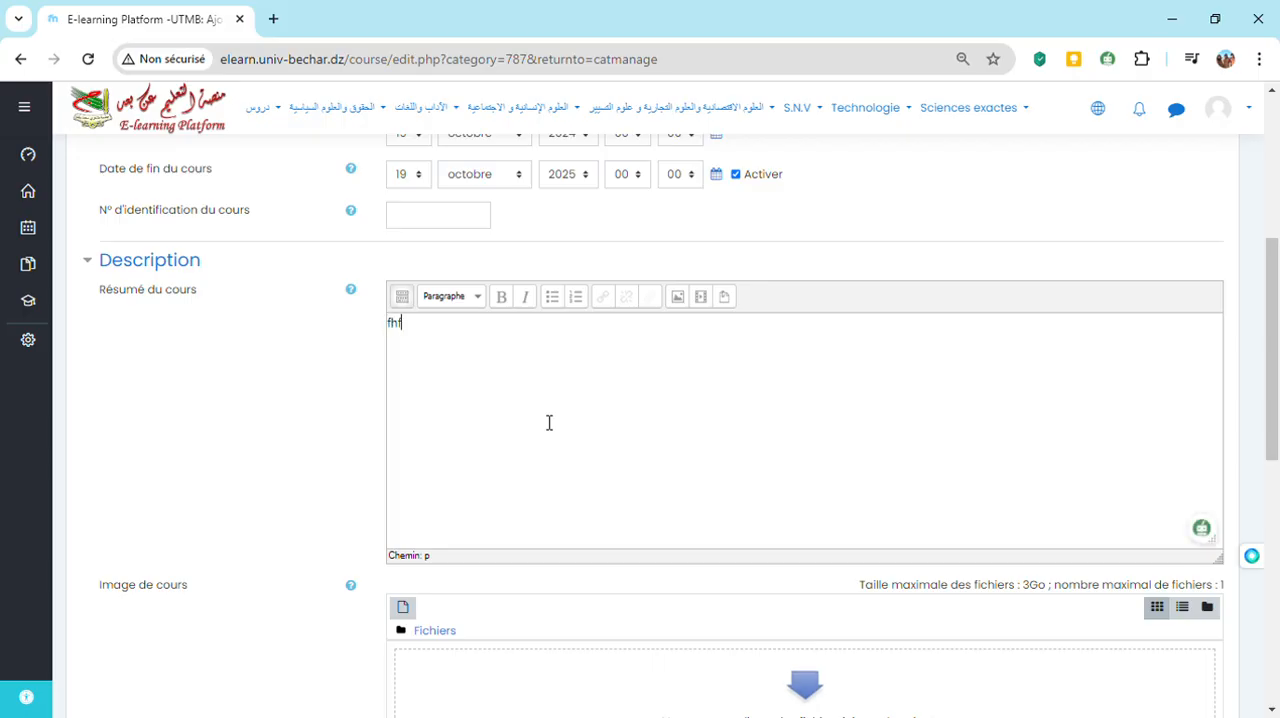
pyautogui.write('hfjfj')
pyautogui.moveTo(1272, 332); pyautogui.dragTo(1272, 394)
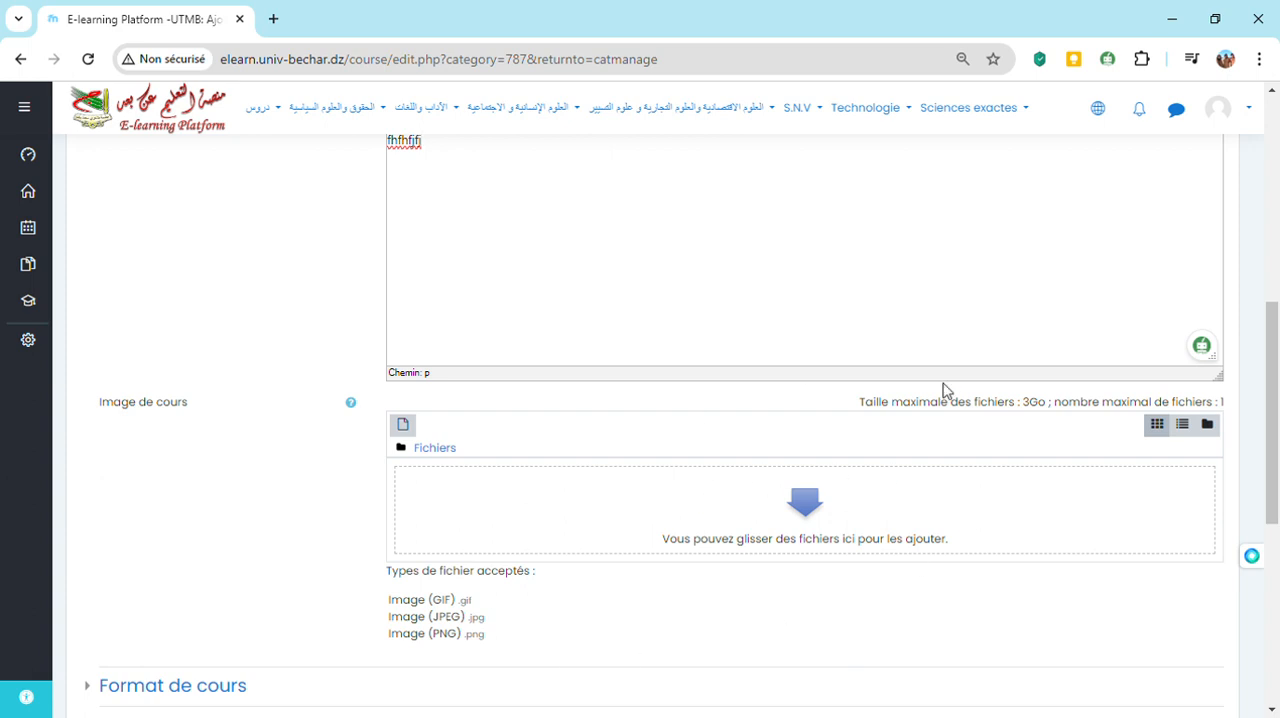
pyautogui.moveTo(1271, 466); pyautogui.dragTo(1270, 607)
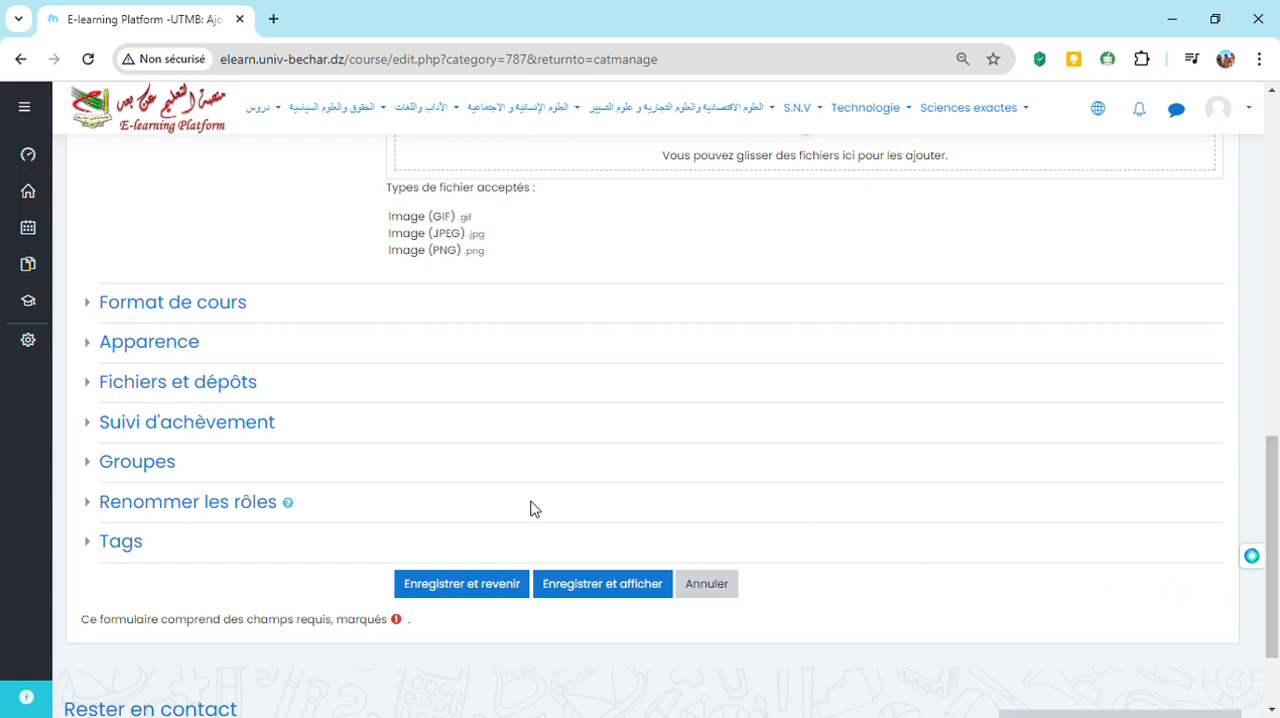
pyautogui.click(460, 593)
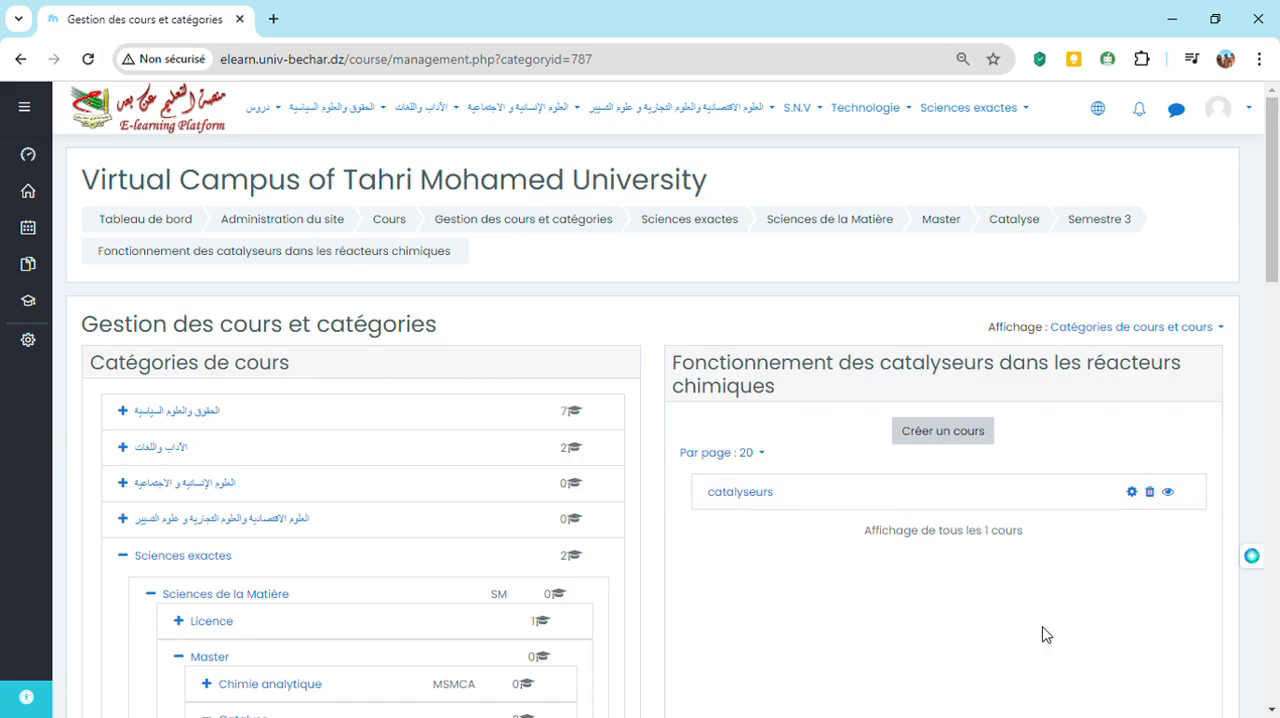
# Try to save and display the course from the previous creation form, and return to the category's course list
pyautogui.click(20, 60)
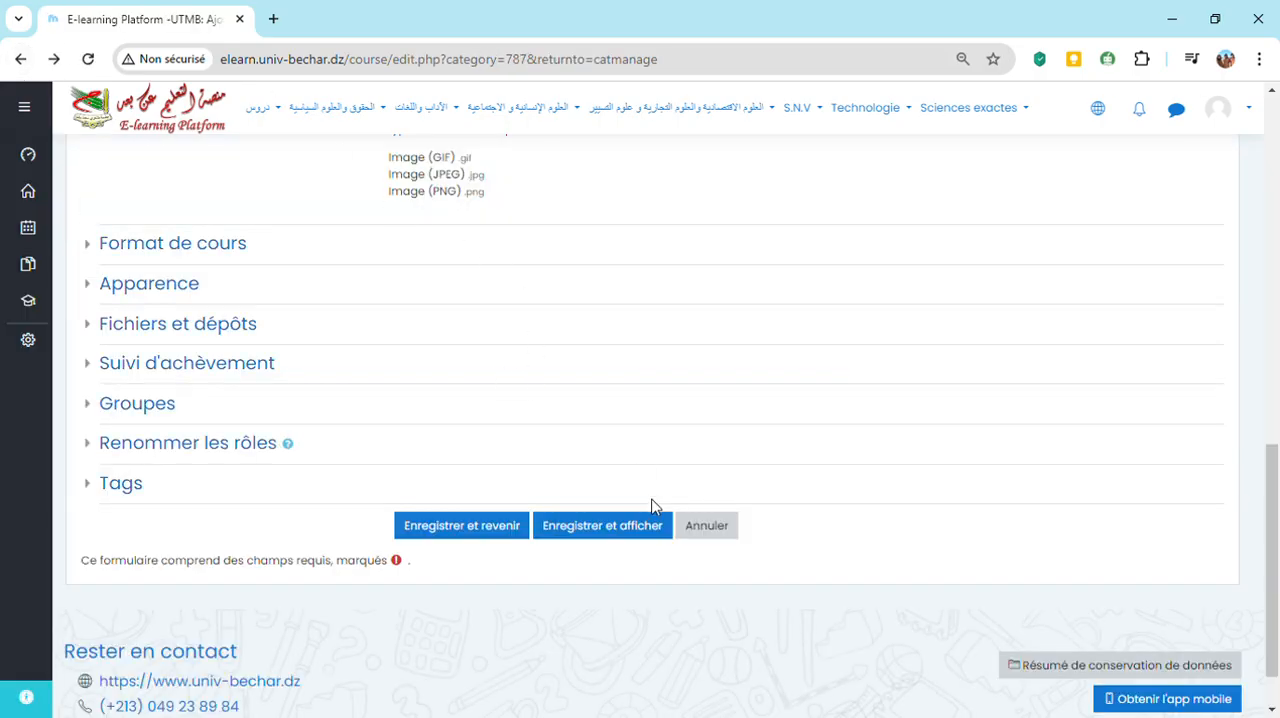
pyautogui.click(604, 526)
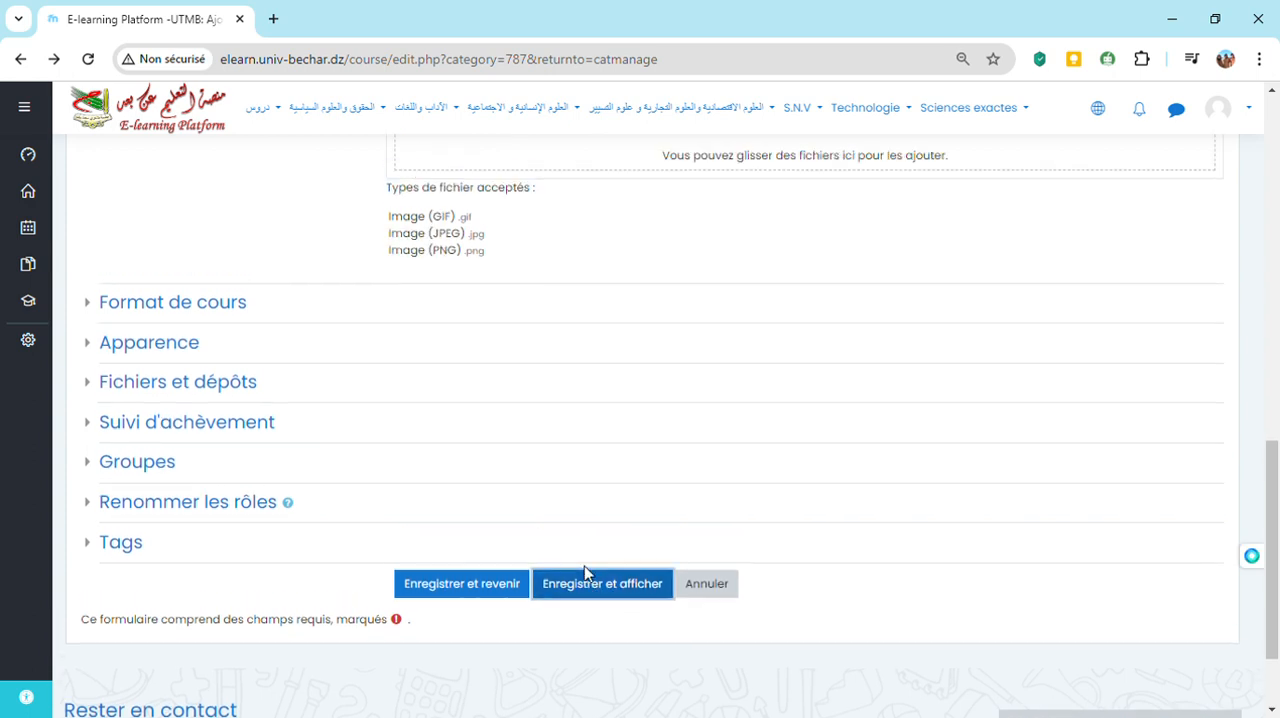
pyautogui.click(588, 580)
pyautogui.click(598, 588)
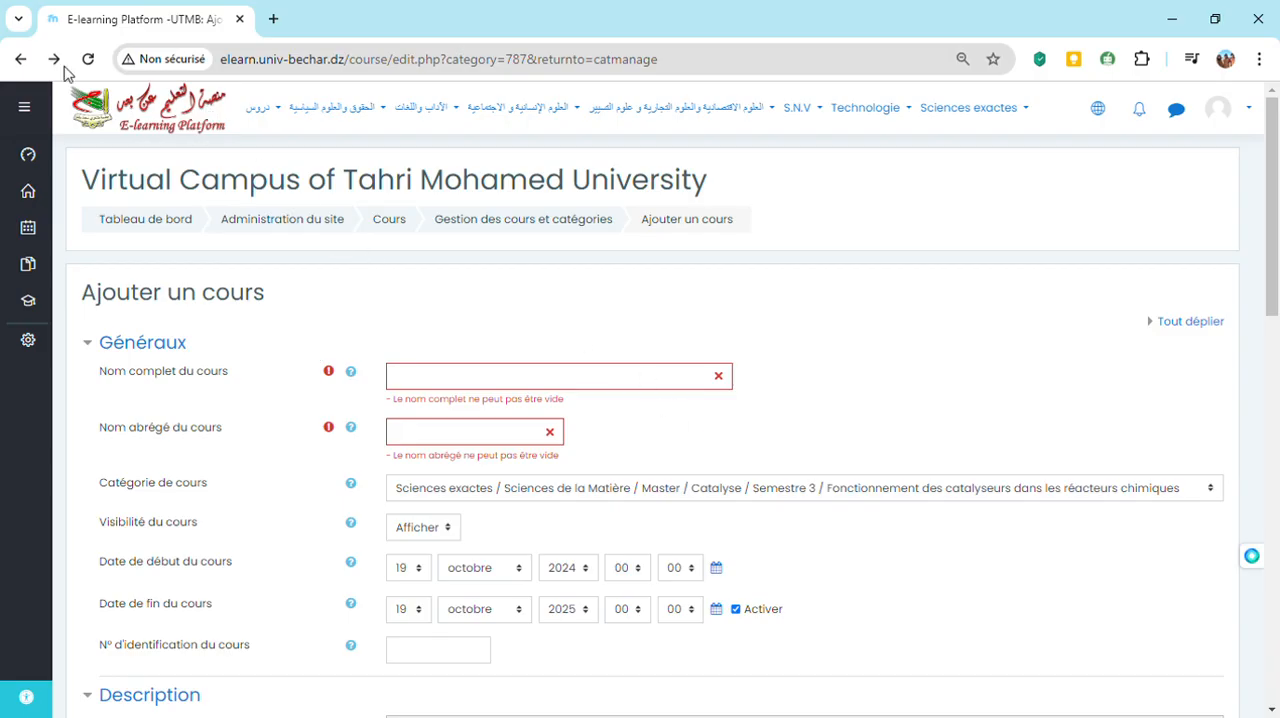
pyautogui.click(21, 64)
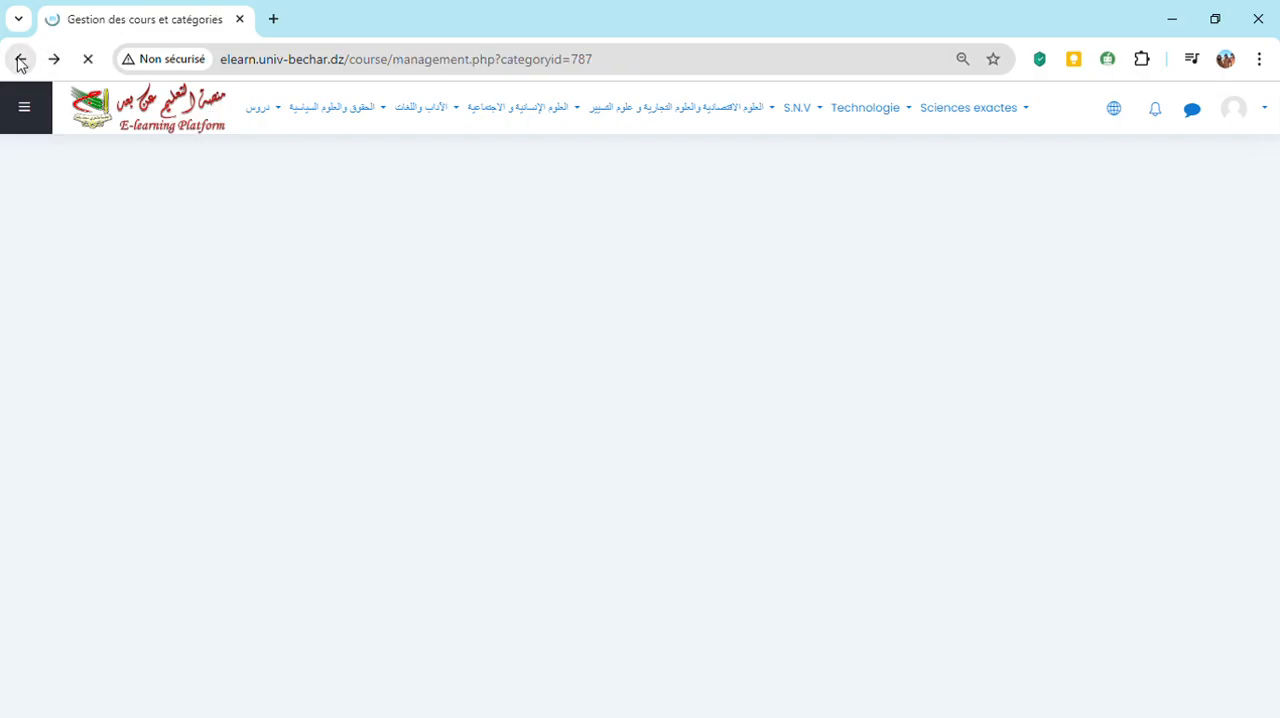
pyautogui.click(410, 65)
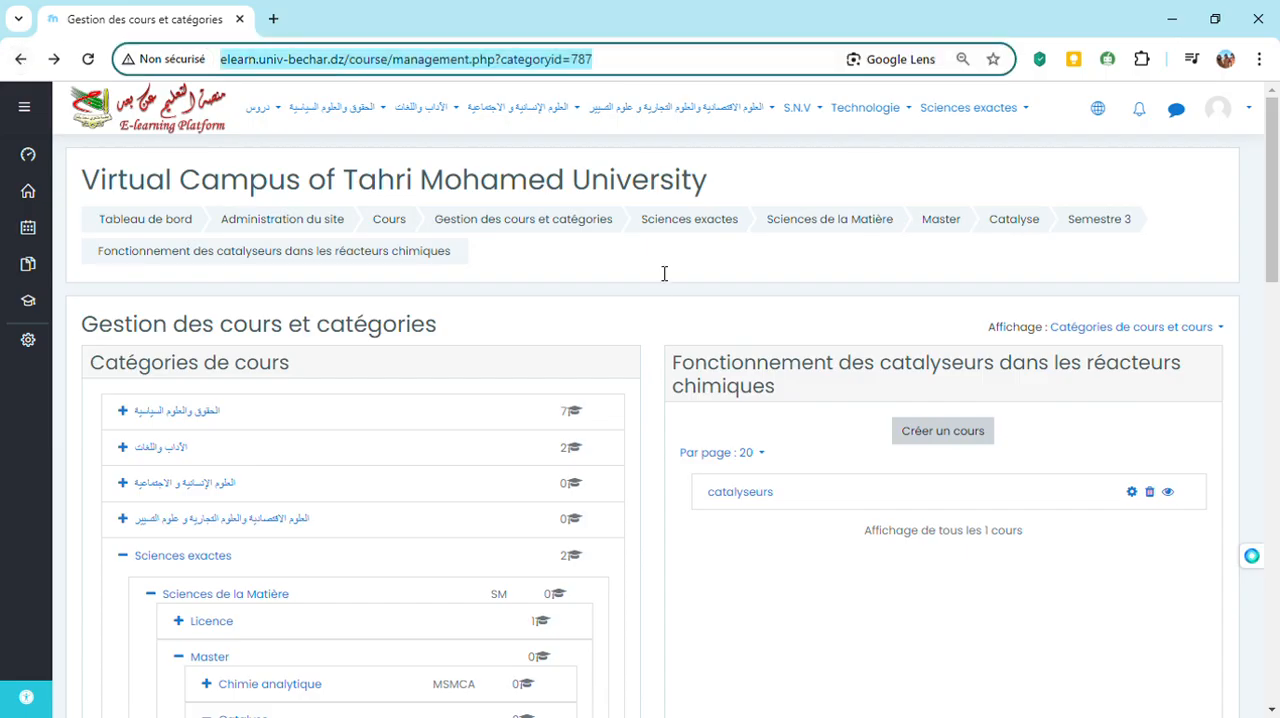
# Open the settings of the catalyseurs course, then save and display the course page
pyautogui.click(1143, 501)
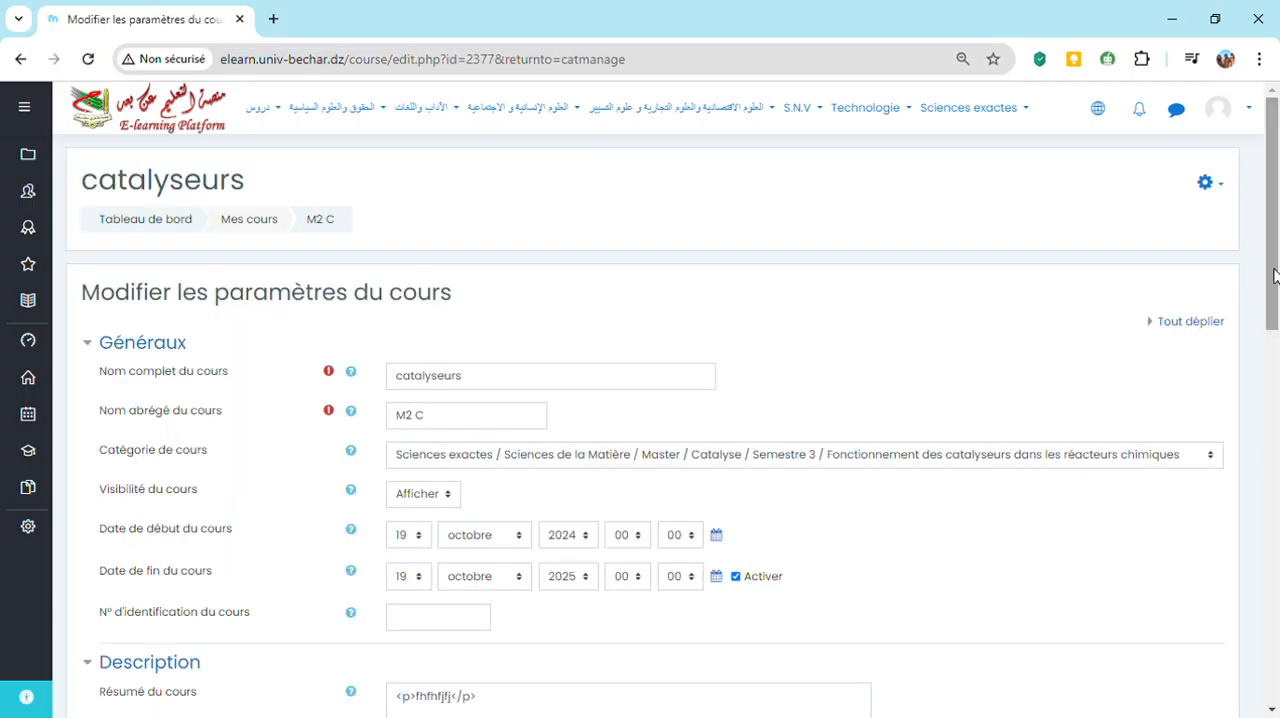
pyautogui.moveTo(1275, 275); pyautogui.dragTo(1265, 620)
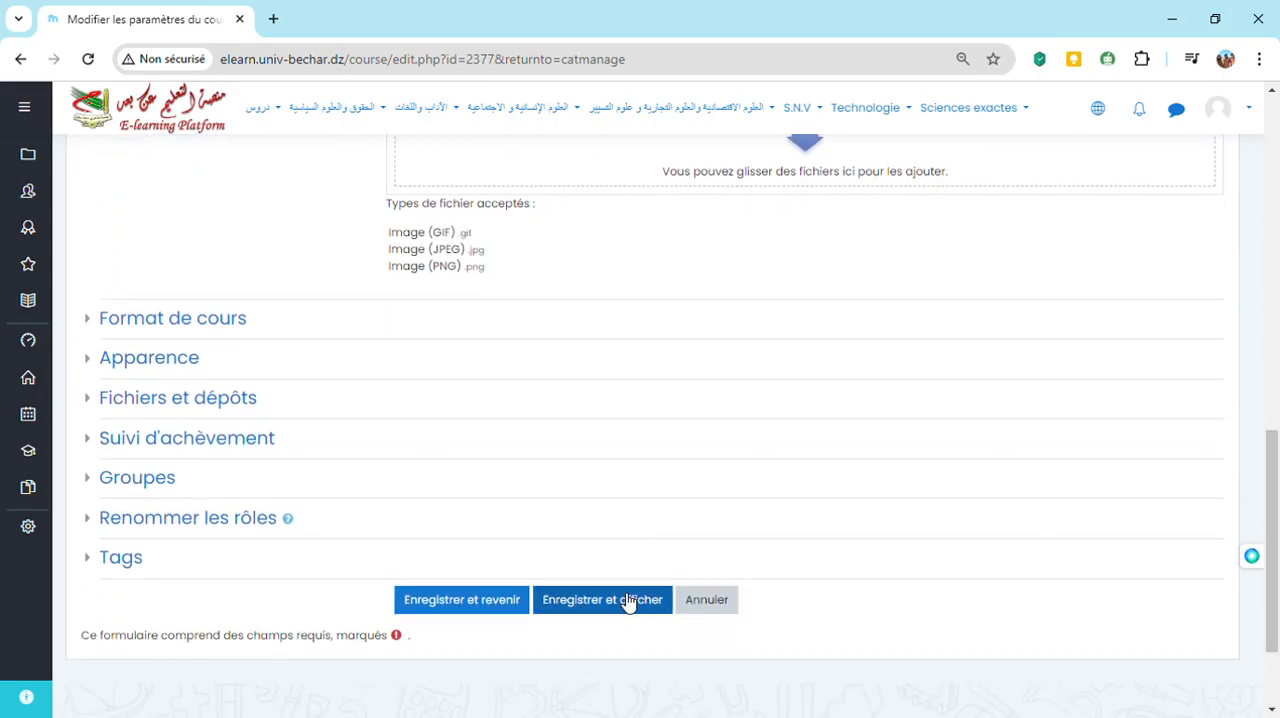
pyautogui.click(625, 625)
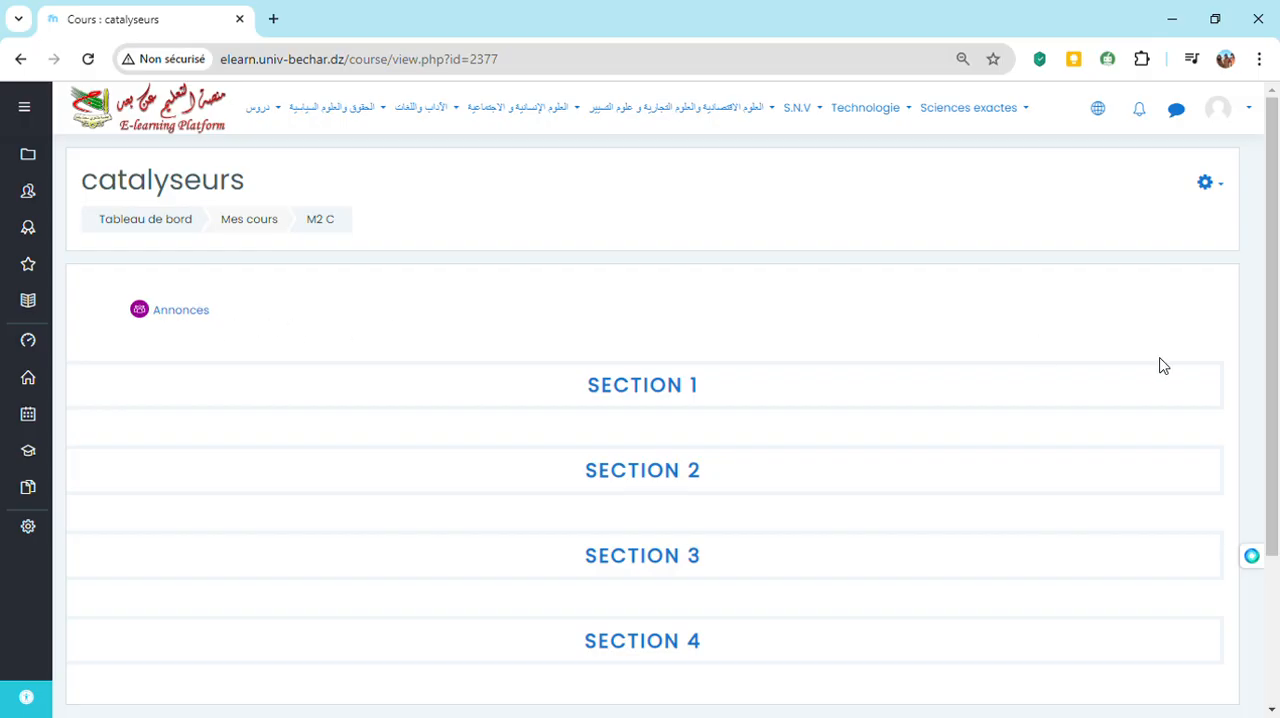
# Turn on editing mode for the catalyseurs course
pyautogui.moveTo(1274, 448); pyautogui.dragTo(1268, 405)
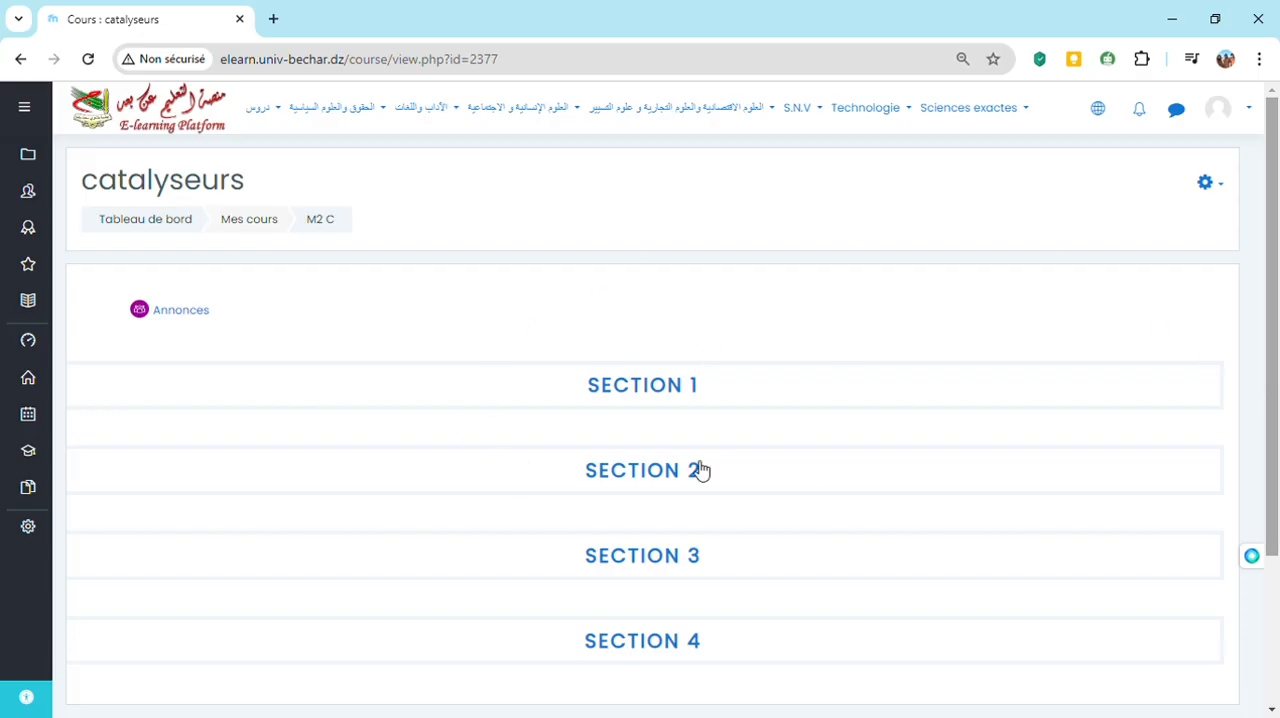
pyautogui.click(1222, 186)
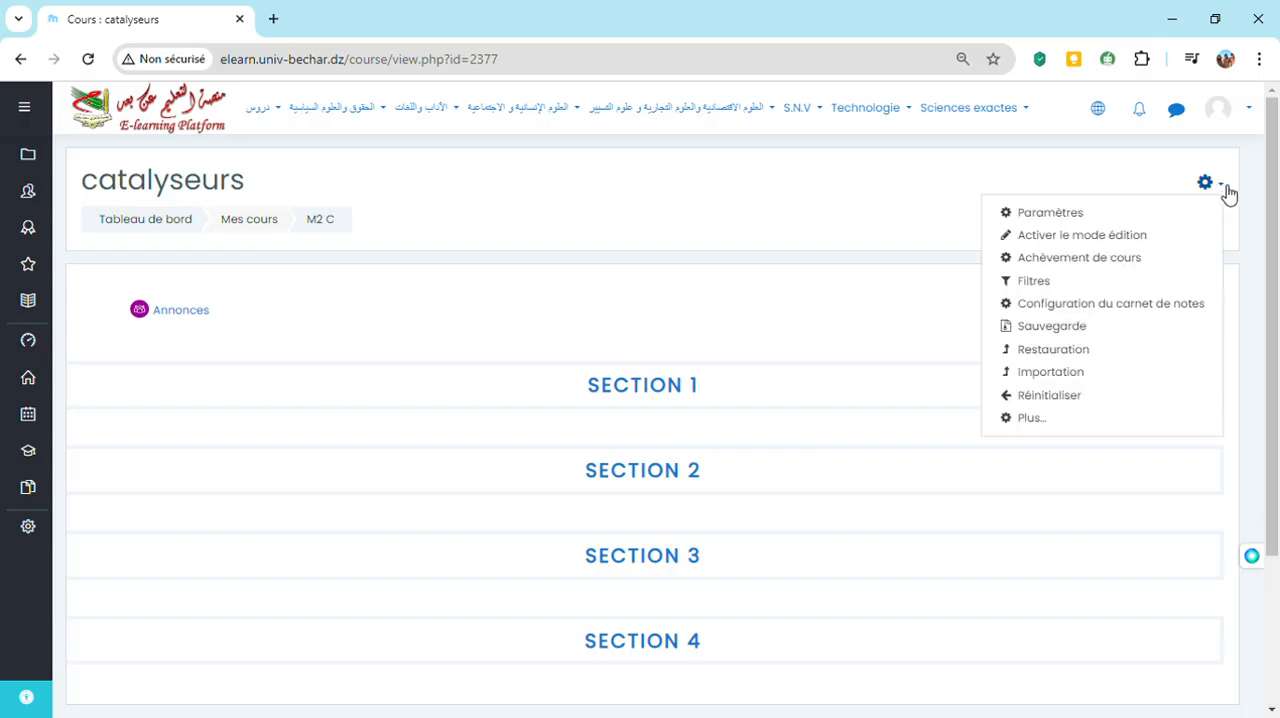
pyautogui.click(1089, 236)
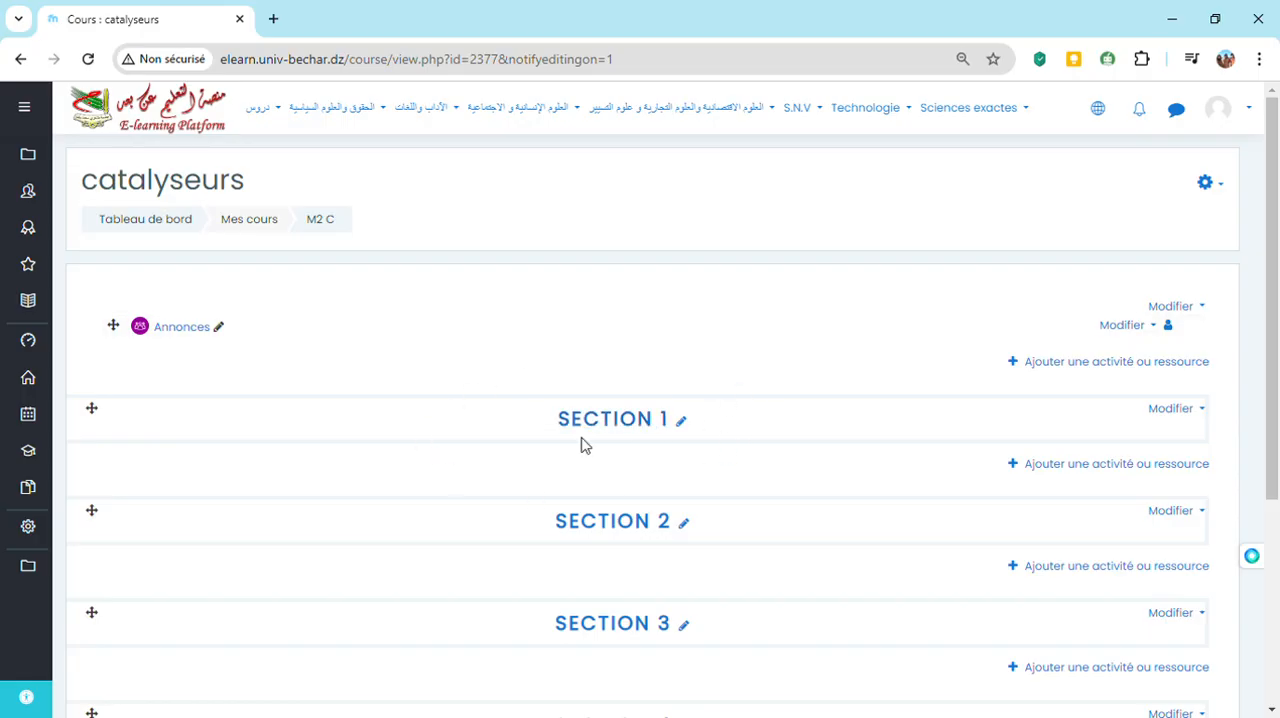
# Rename the course's Section 1 as "CHAPITRE 1"
pyautogui.click(682, 423)
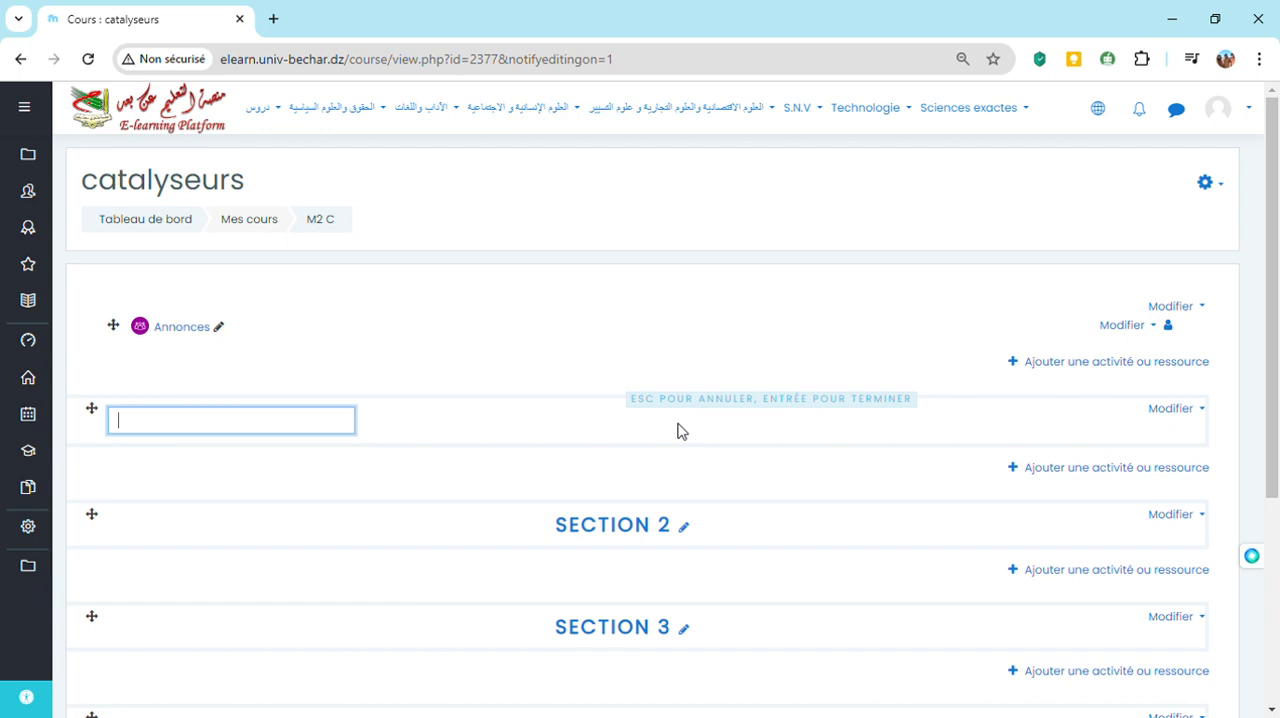
pyautogui.write('CHAPITRE 1')
pyautogui.press('Return')
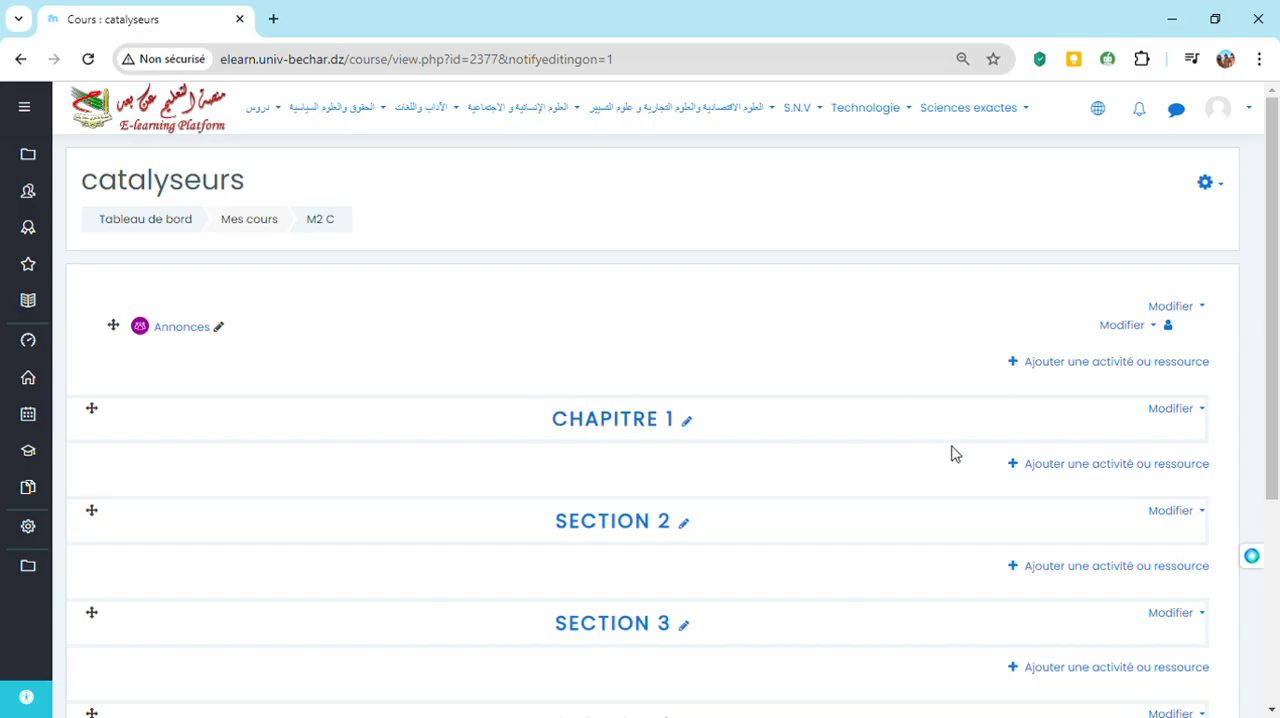
# Extend the title of the CHAPITRE 1 section to "CHAPITRE 1: Introduction"
pyautogui.click(686, 423)
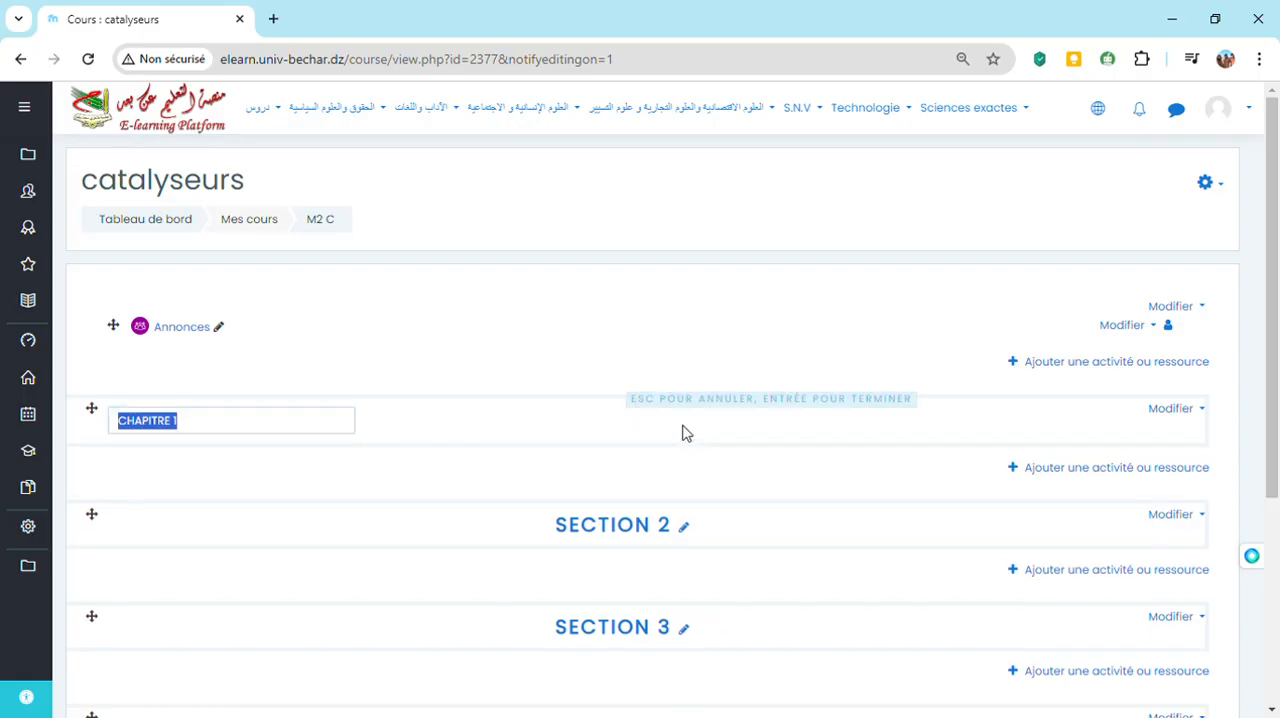
pyautogui.click(202, 427)
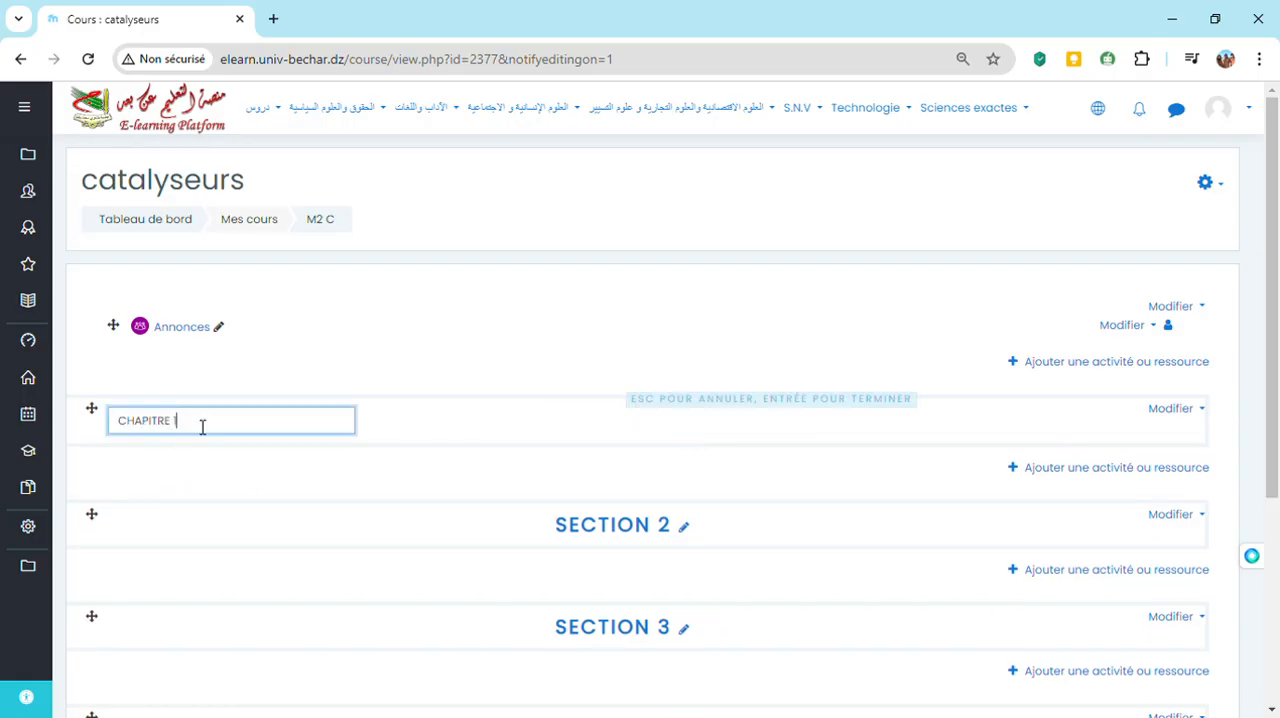
pyautogui.write(':')
pyautogui.write(' cata')
pyautogui.write('lys')
pyautogui.press('BackSpace')
pyautogui.press('BackSpace')
pyautogui.press('BackSpace')
pyautogui.press('BackSpace')
pyautogui.press('BackSpace')
pyautogui.press('BackSpace')
pyautogui.press('BackSpace')
pyautogui.write('Introduction')
pyautogui.press('Return')
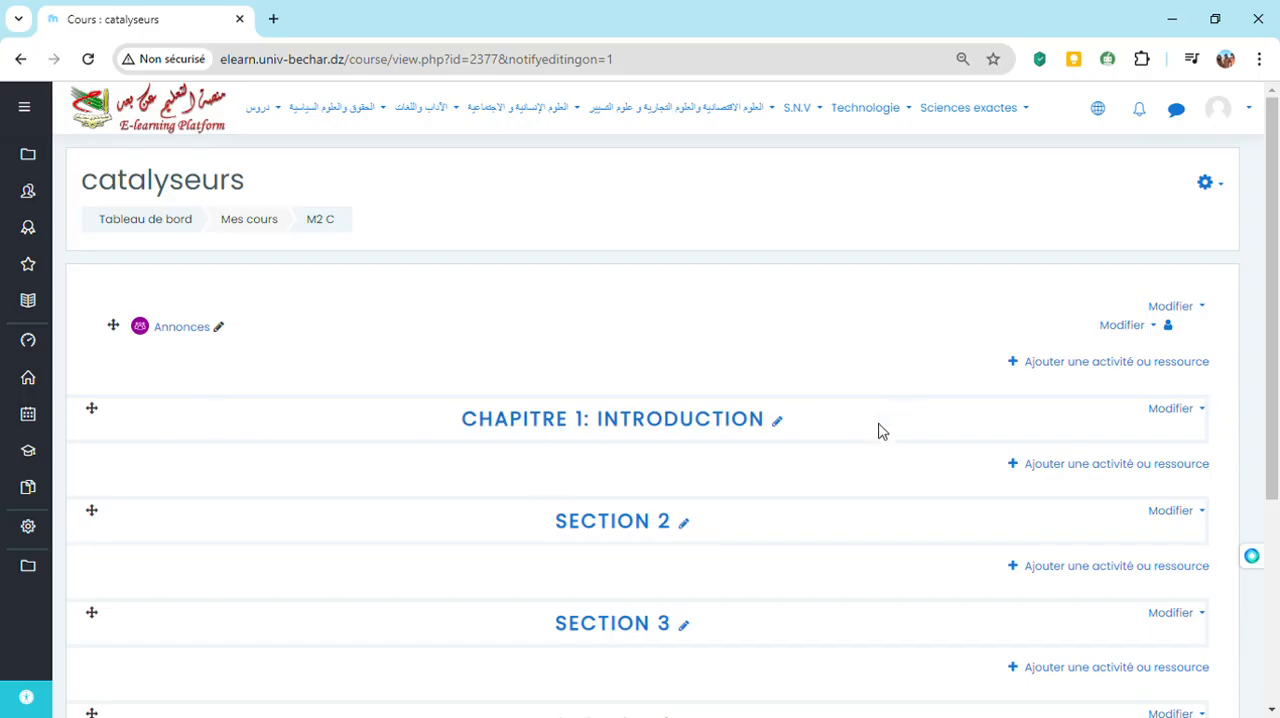
# Add a Fichier resource to the CHAPITRE 1: Introduction section, opening its creation form
pyautogui.click(1098, 466)
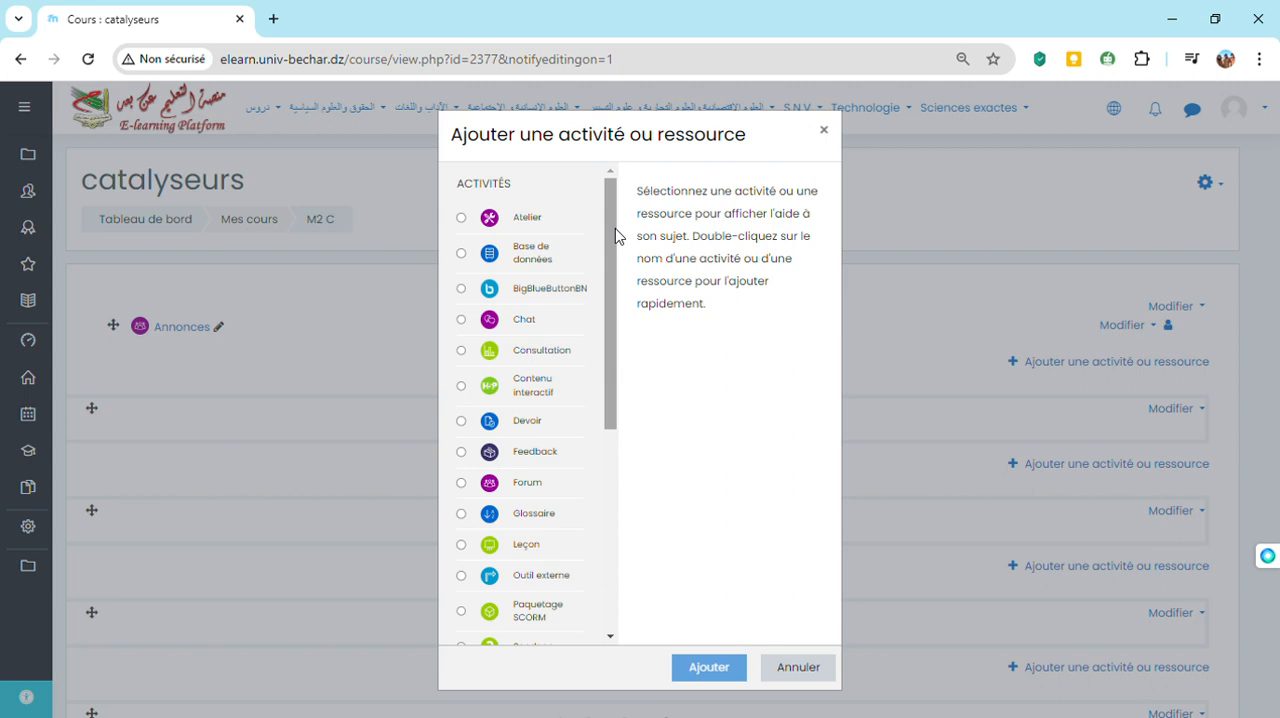
pyautogui.moveTo(613, 227); pyautogui.dragTo(613, 234)
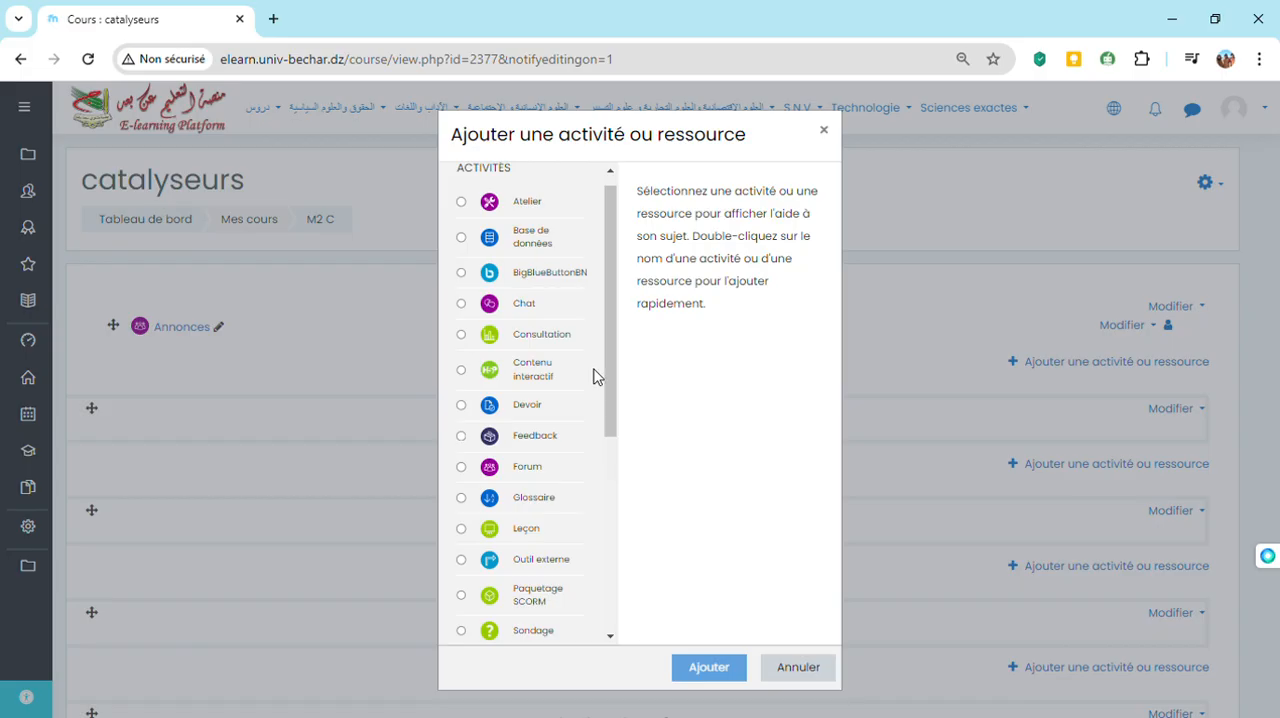
pyautogui.click(461, 203)
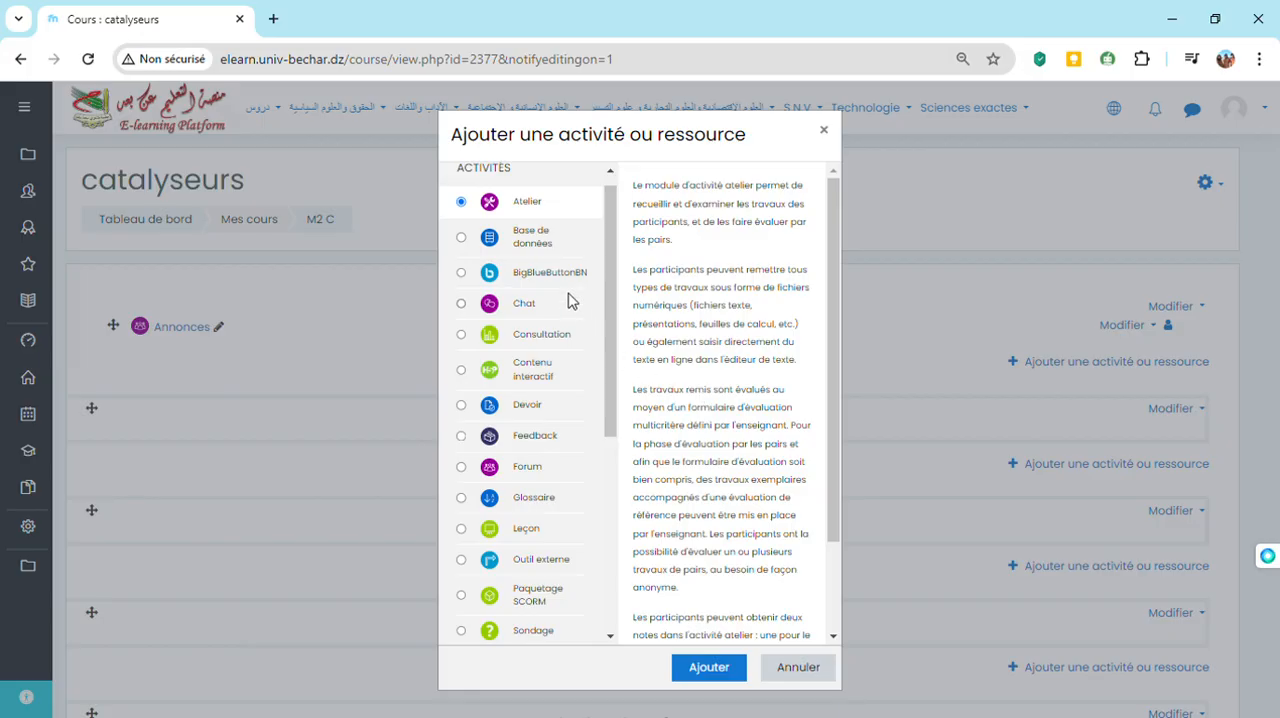
pyautogui.moveTo(611, 323); pyautogui.dragTo(609, 534)
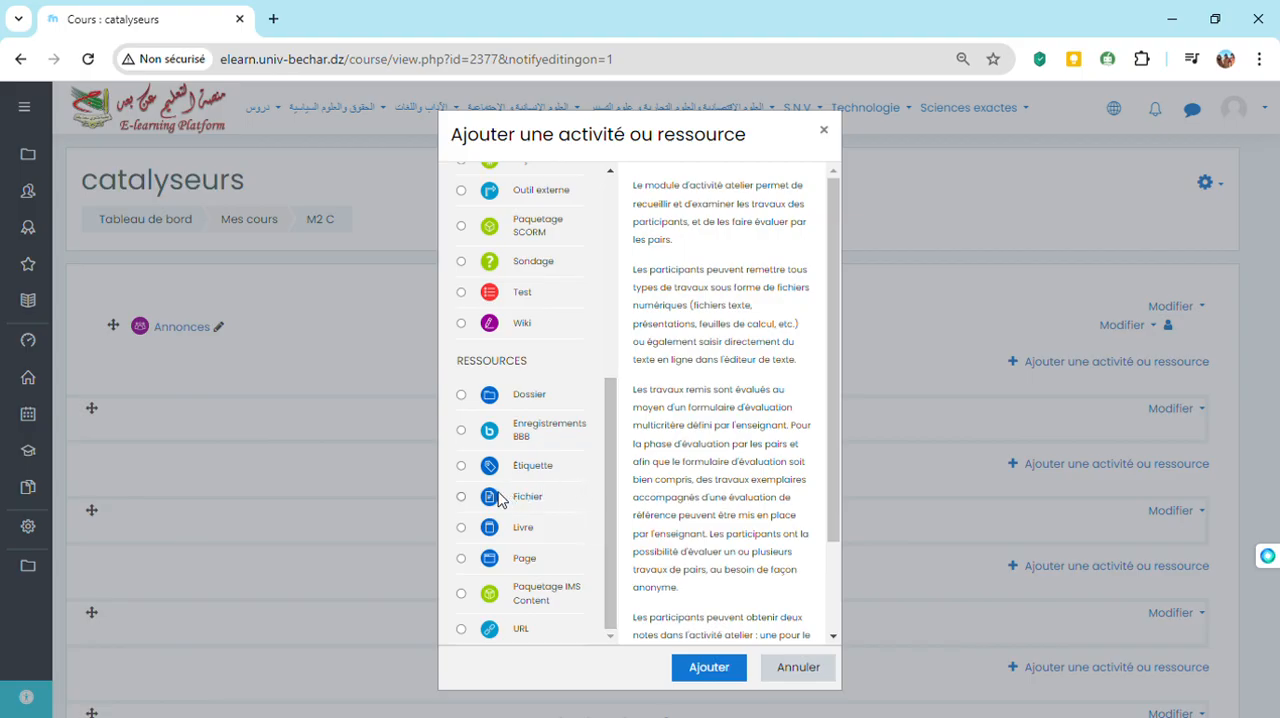
pyautogui.click(461, 498)
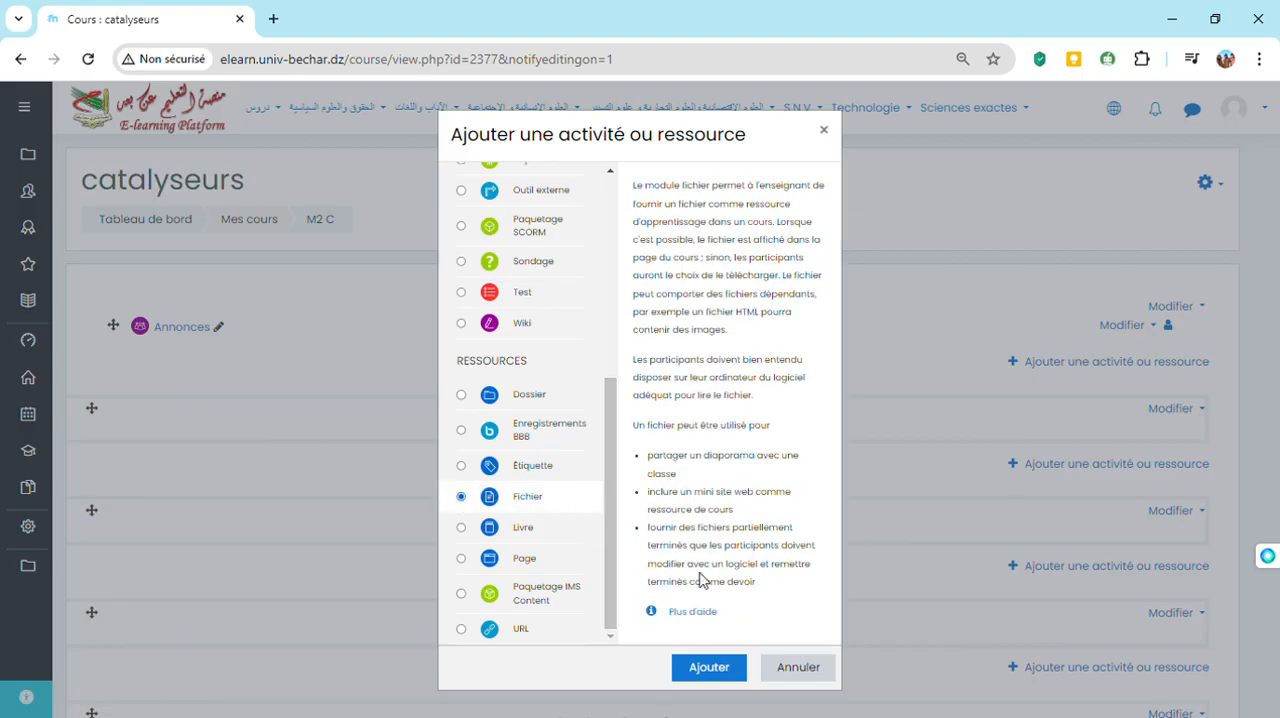
pyautogui.click(720, 677)
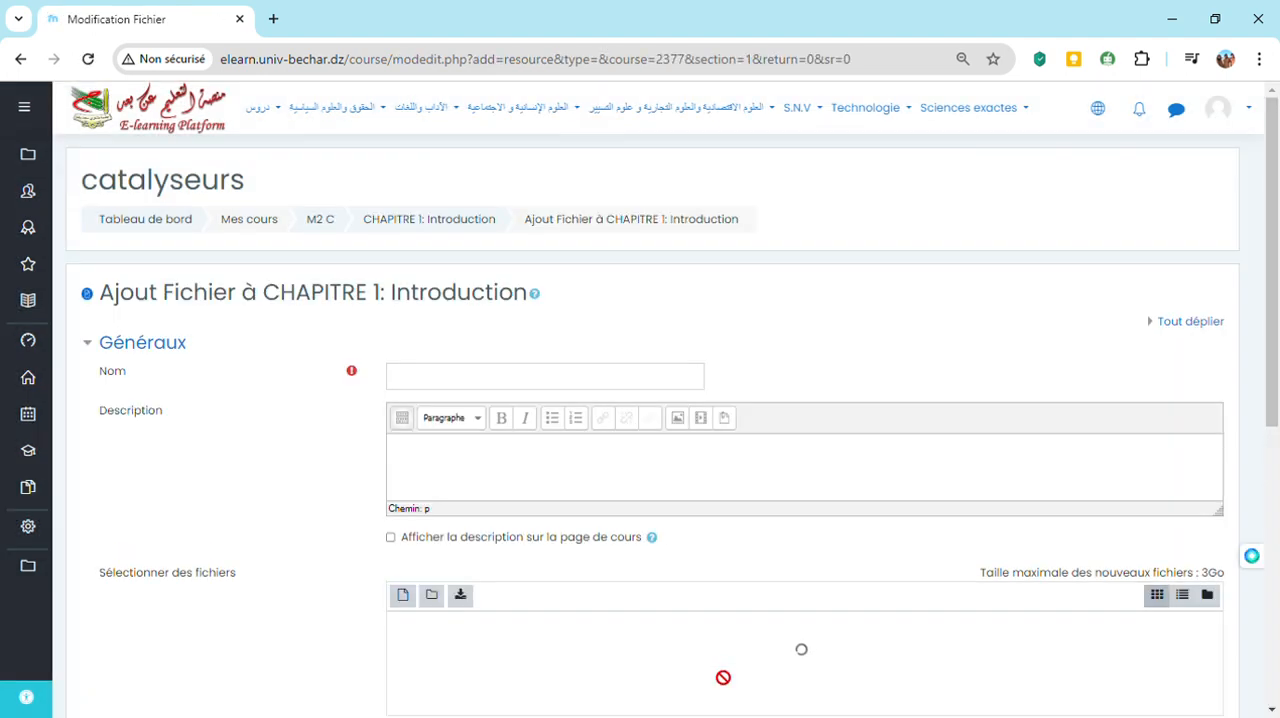
# Name the file resource "INTRODUCTION" and enable showing its description on the course page
pyautogui.click(420, 386)
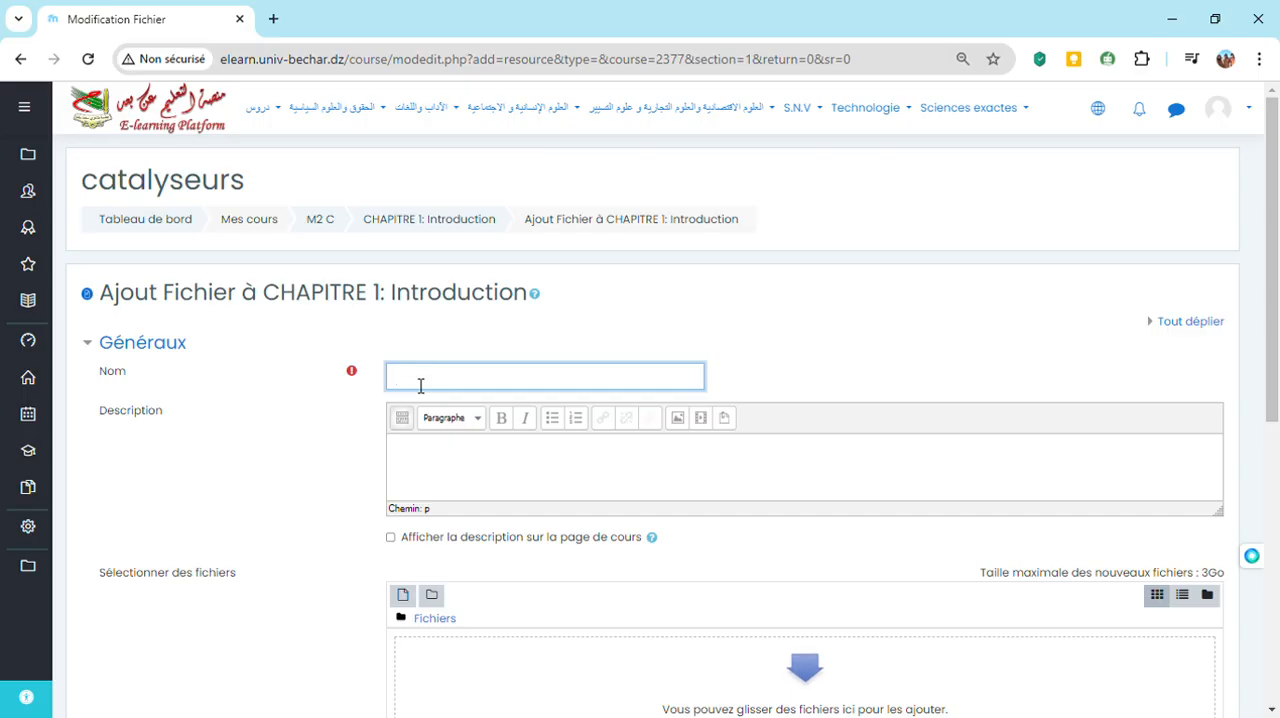
pyautogui.write('INTRODU')
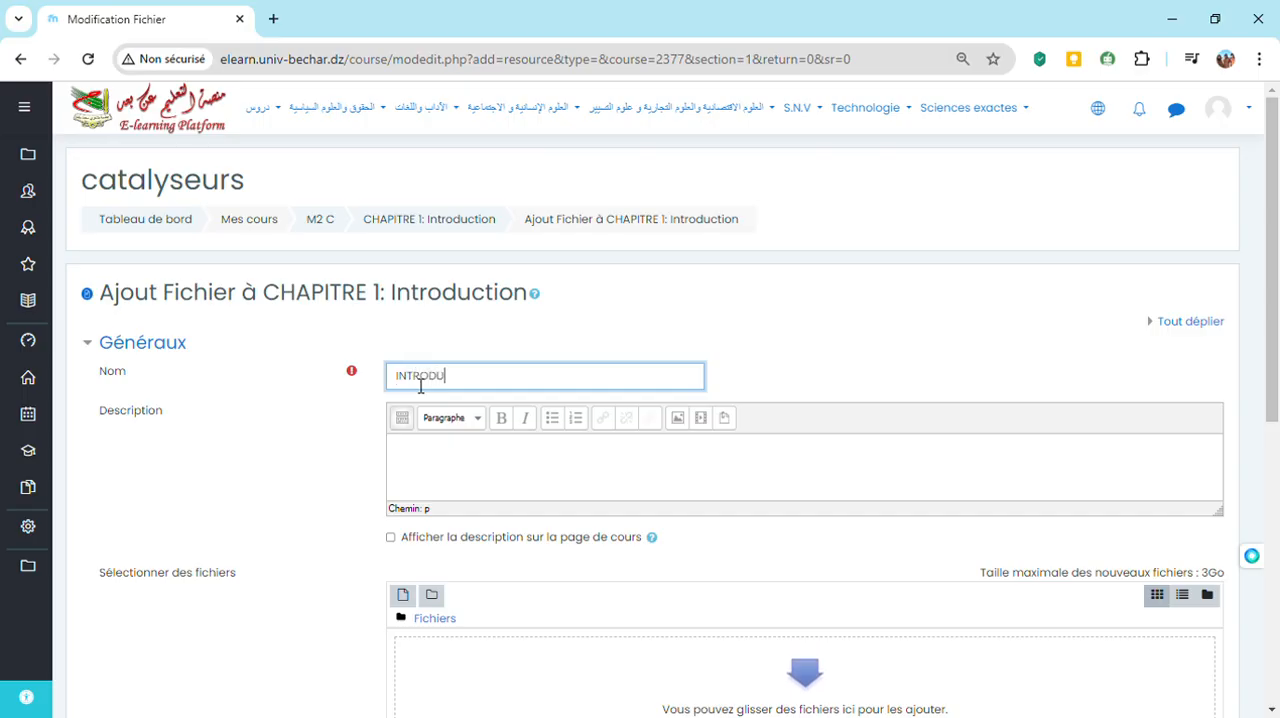
pyautogui.write('CTION')
pyautogui.click(477, 471)
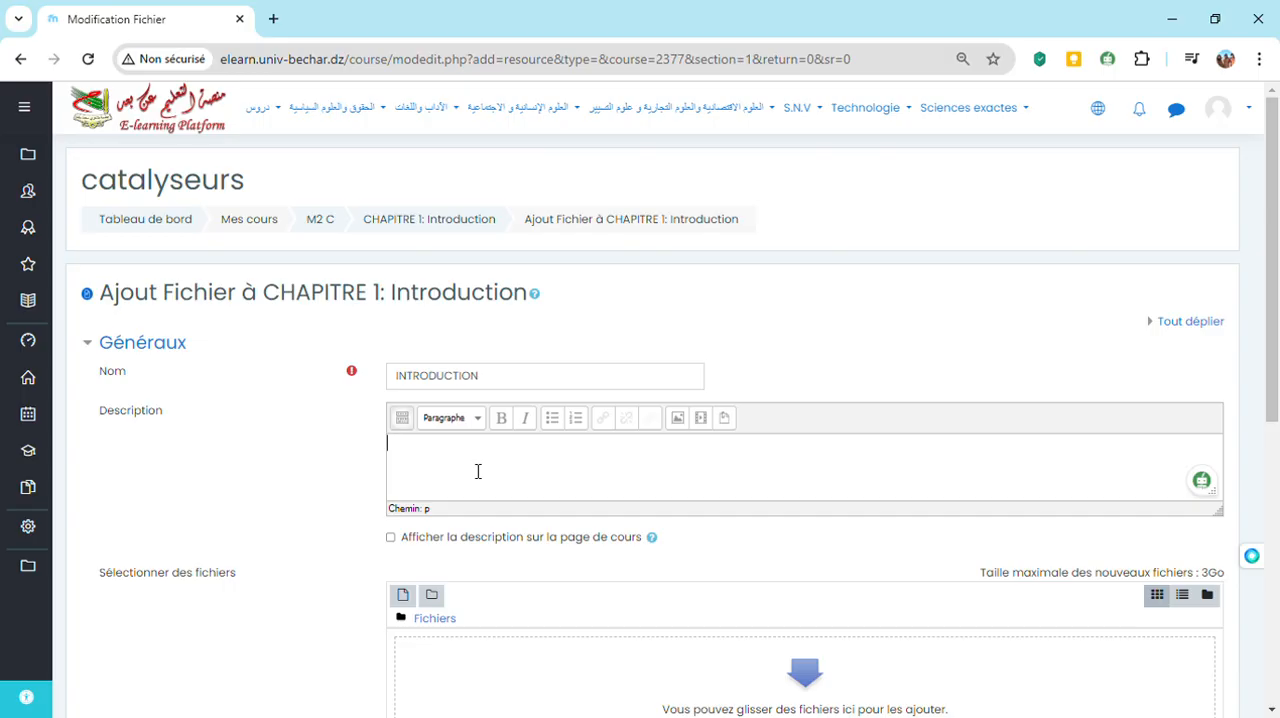
pyautogui.click(391, 540)
# Upload the Word document "Demande d'attestation de dépôt en ligne2024_S1_S2.docx" from the computer to the file resource
pyautogui.moveTo(1273, 356); pyautogui.dragTo(1278, 463)
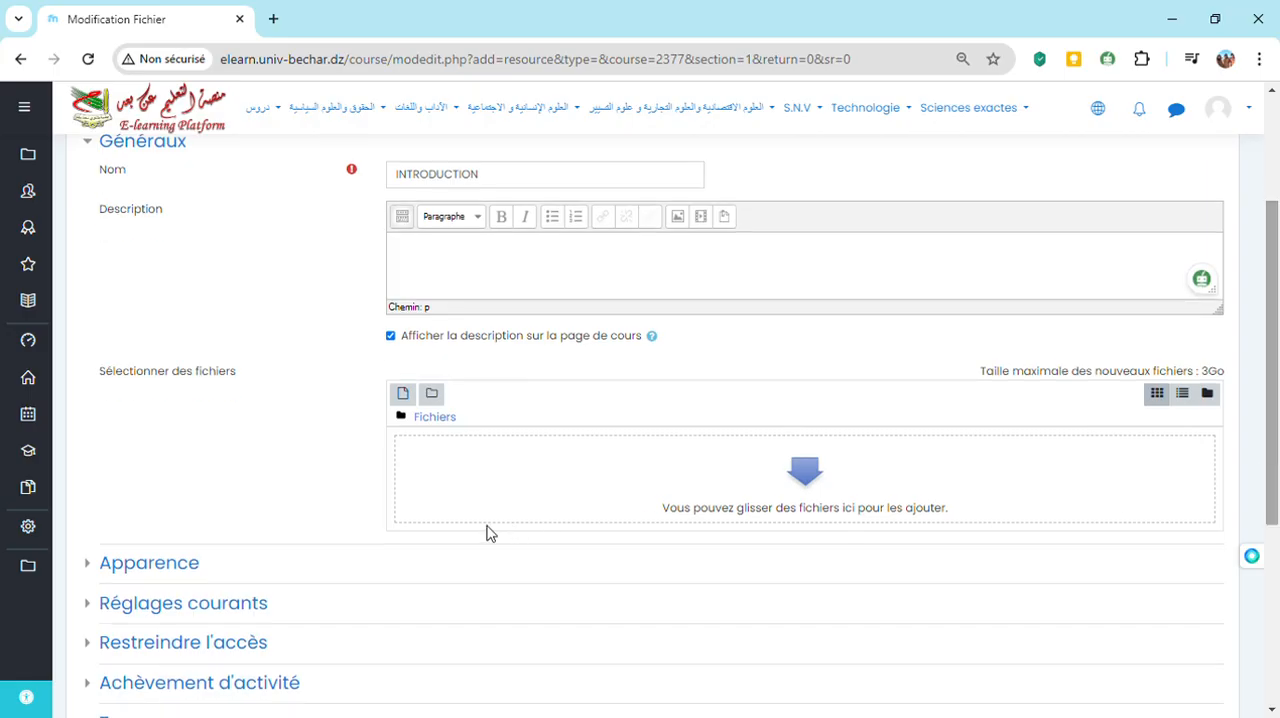
pyautogui.click(406, 398)
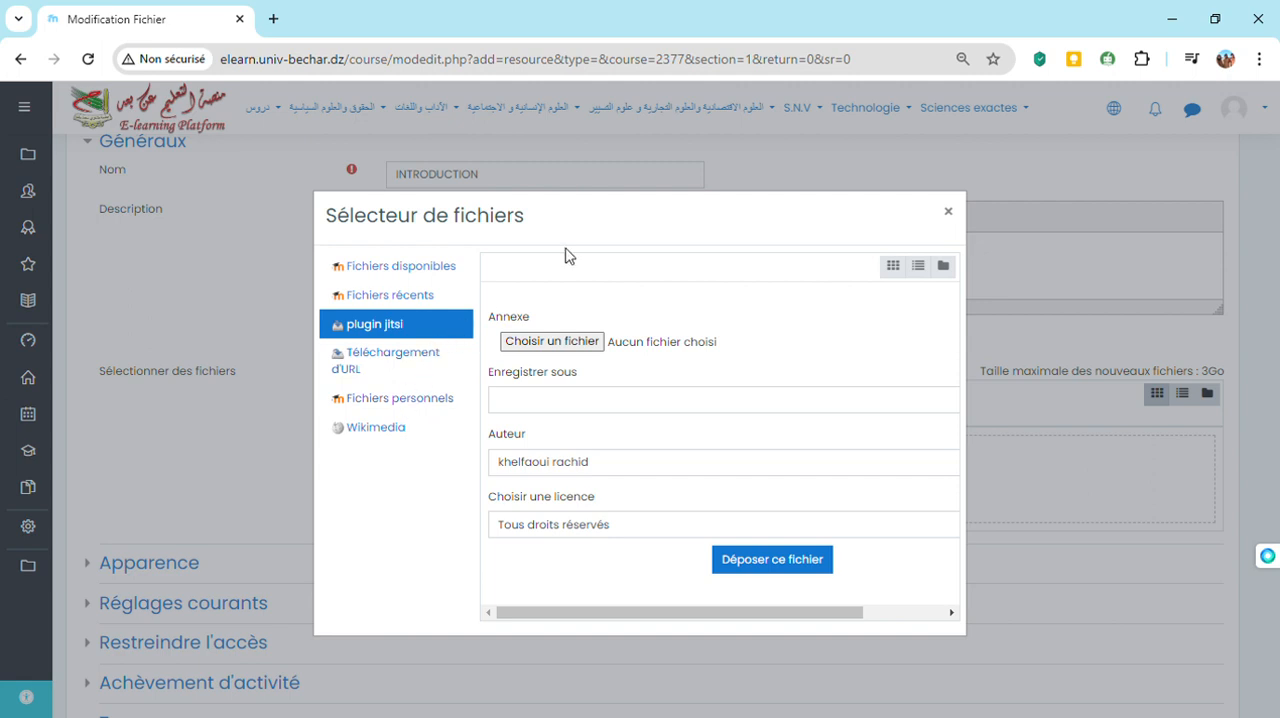
pyautogui.click(569, 342)
pyautogui.click(476, 419)
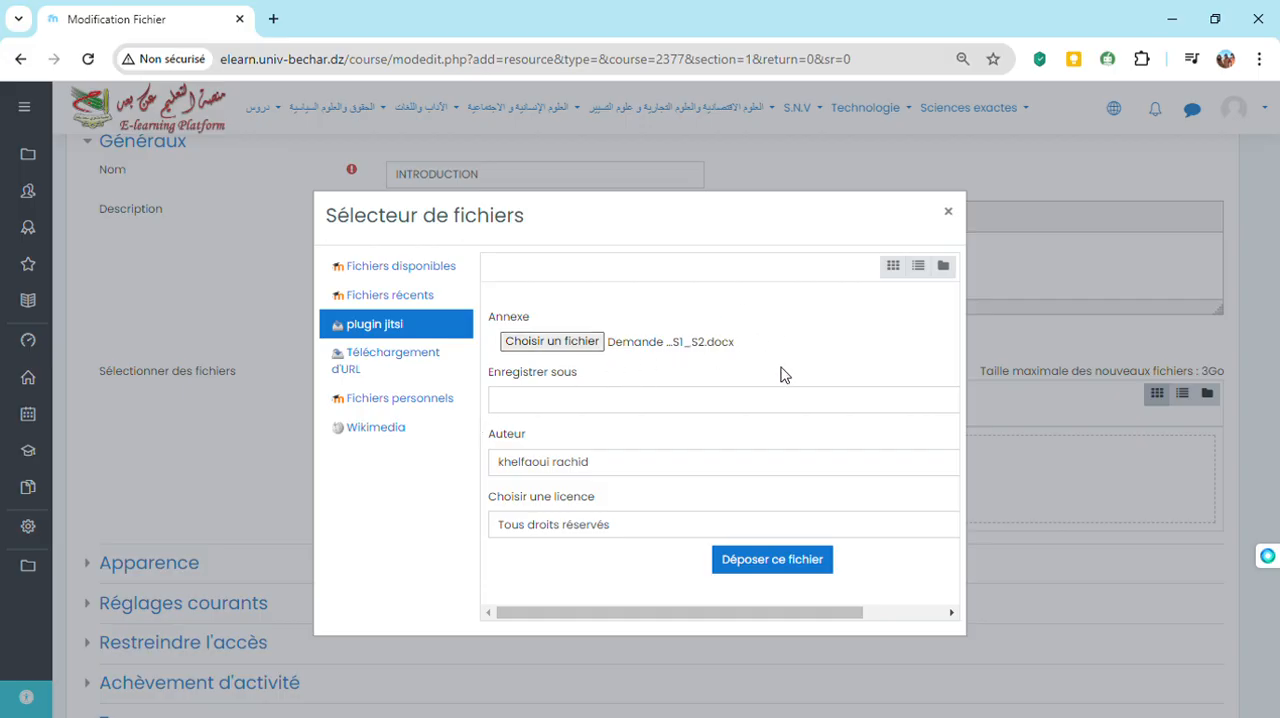
pyautogui.click(753, 562)
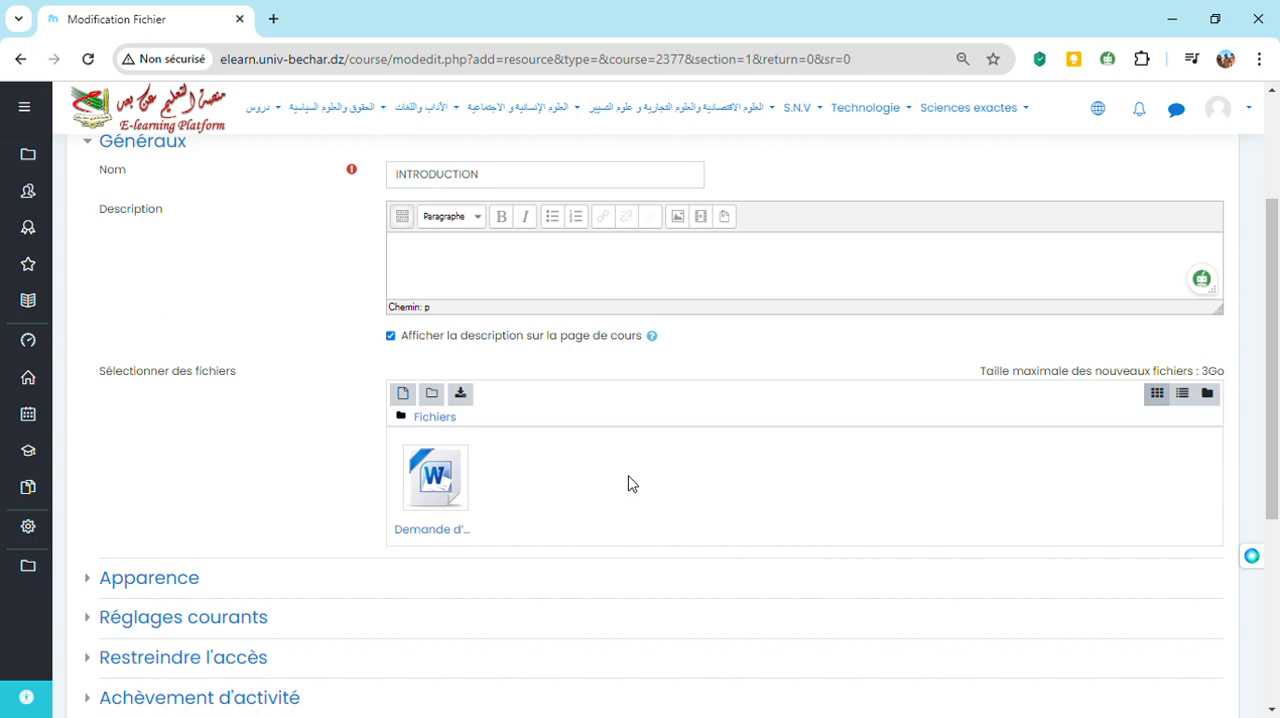
# Save and display the INTRODUCTION file resource, and return to the CHAPITRE 1: Introduction section of the course
pyautogui.moveTo(1271, 472); pyautogui.dragTo(1277, 600)
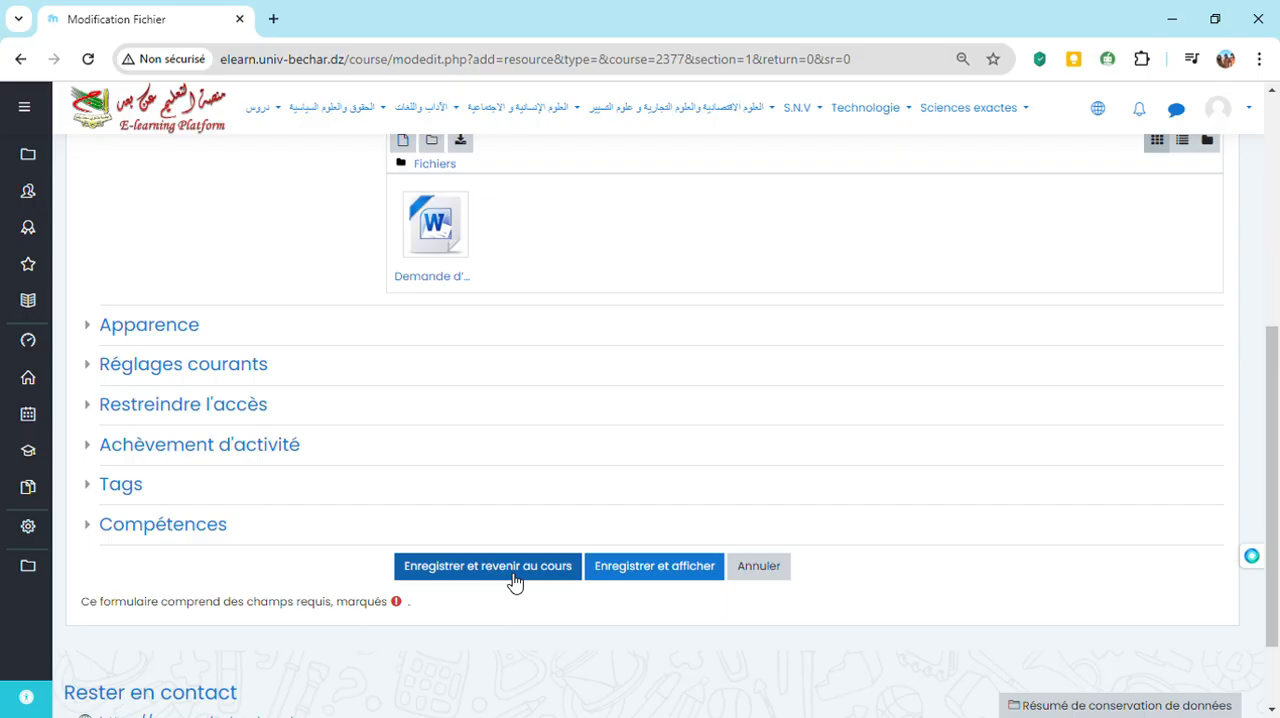
pyautogui.click(638, 574)
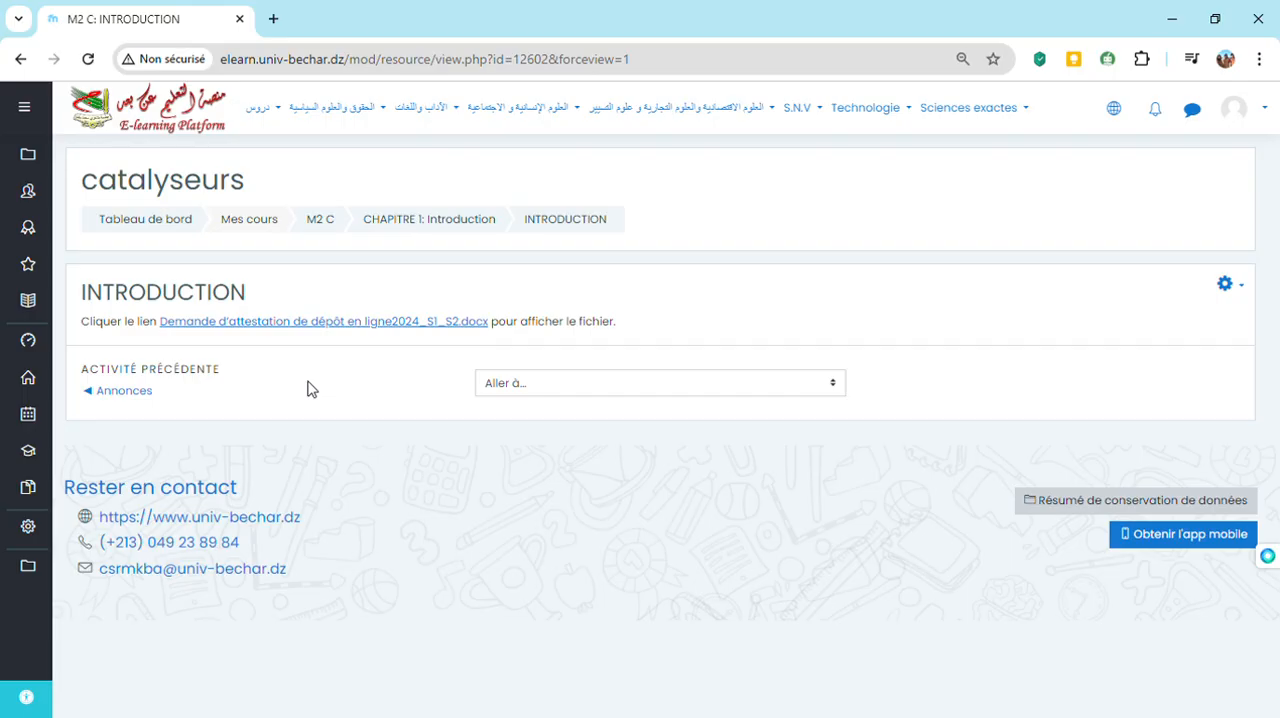
pyautogui.click(449, 221)
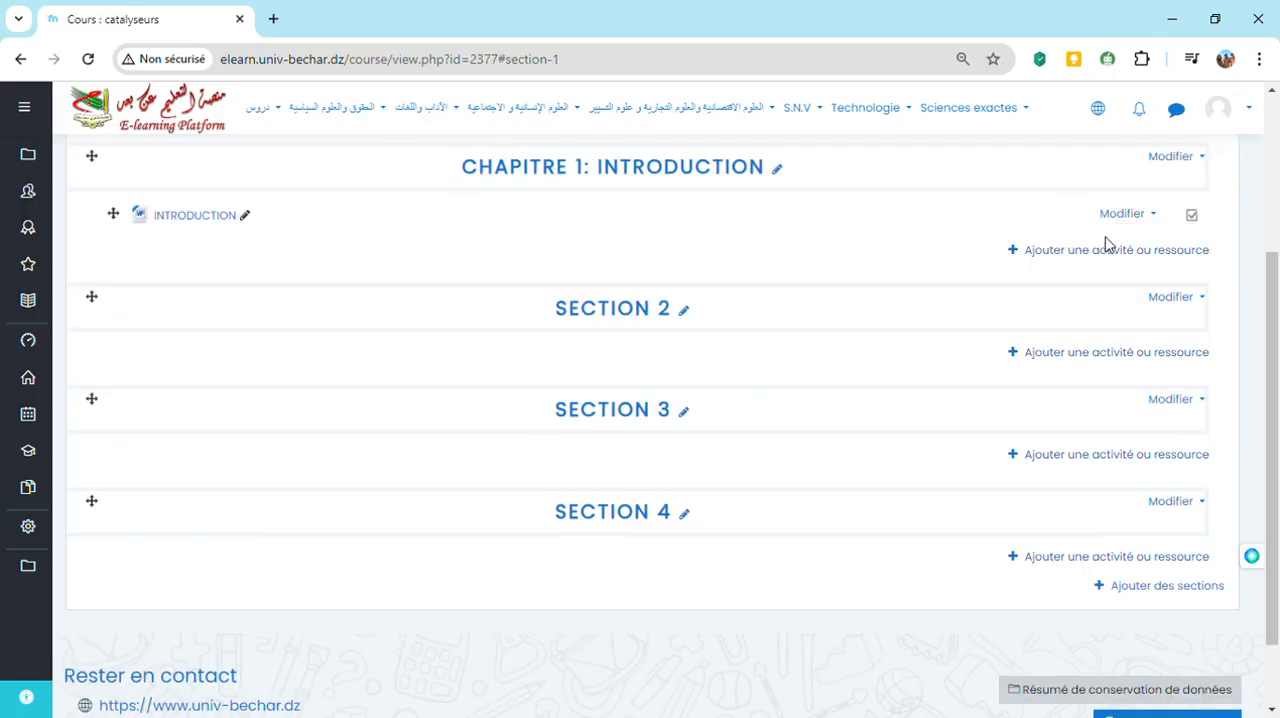
# Add 3 more sections at the end of the catalyseurs course
pyautogui.moveTo(1272, 312); pyautogui.dragTo(1260, 254)
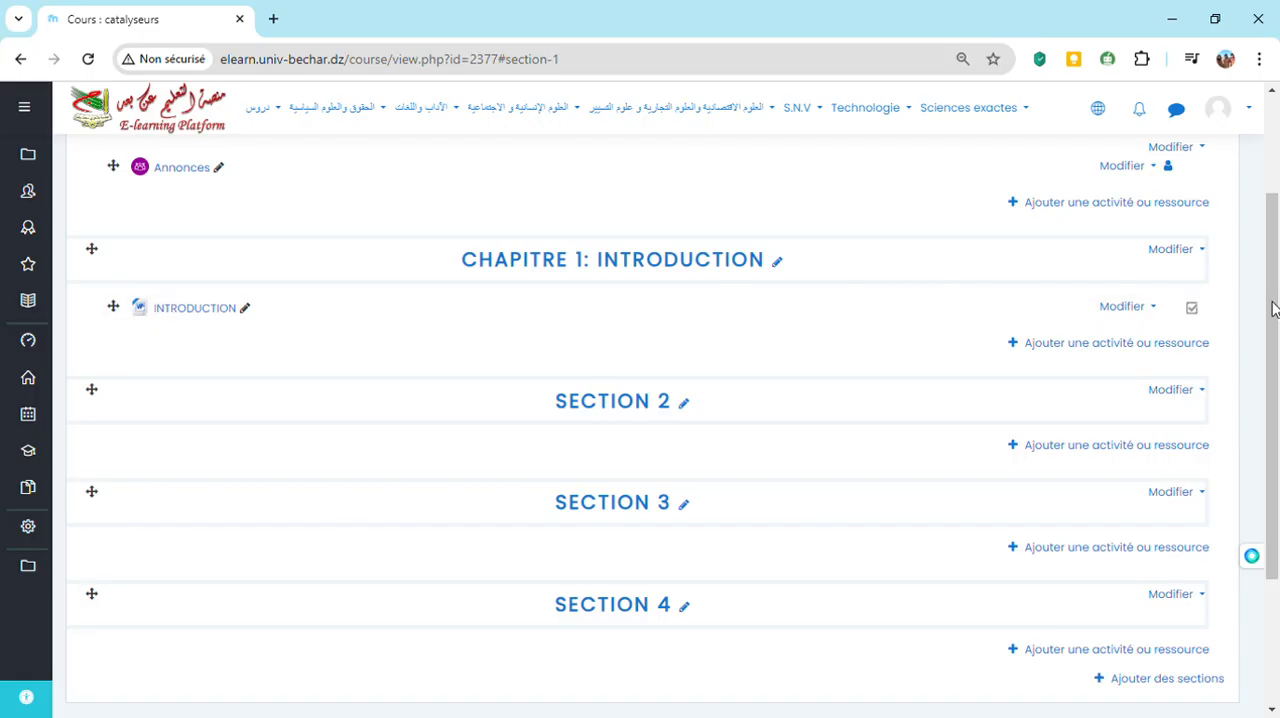
pyautogui.moveTo(1273, 310); pyautogui.dragTo(1275, 473)
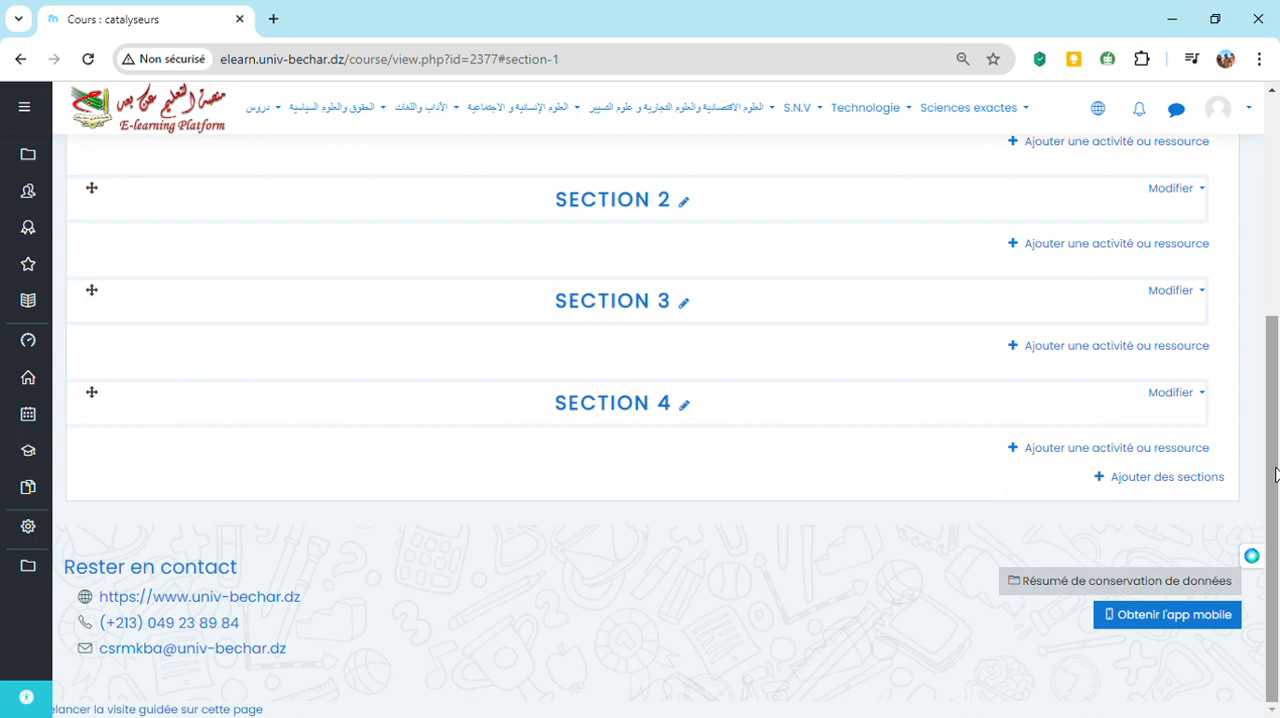
pyautogui.click(1167, 478)
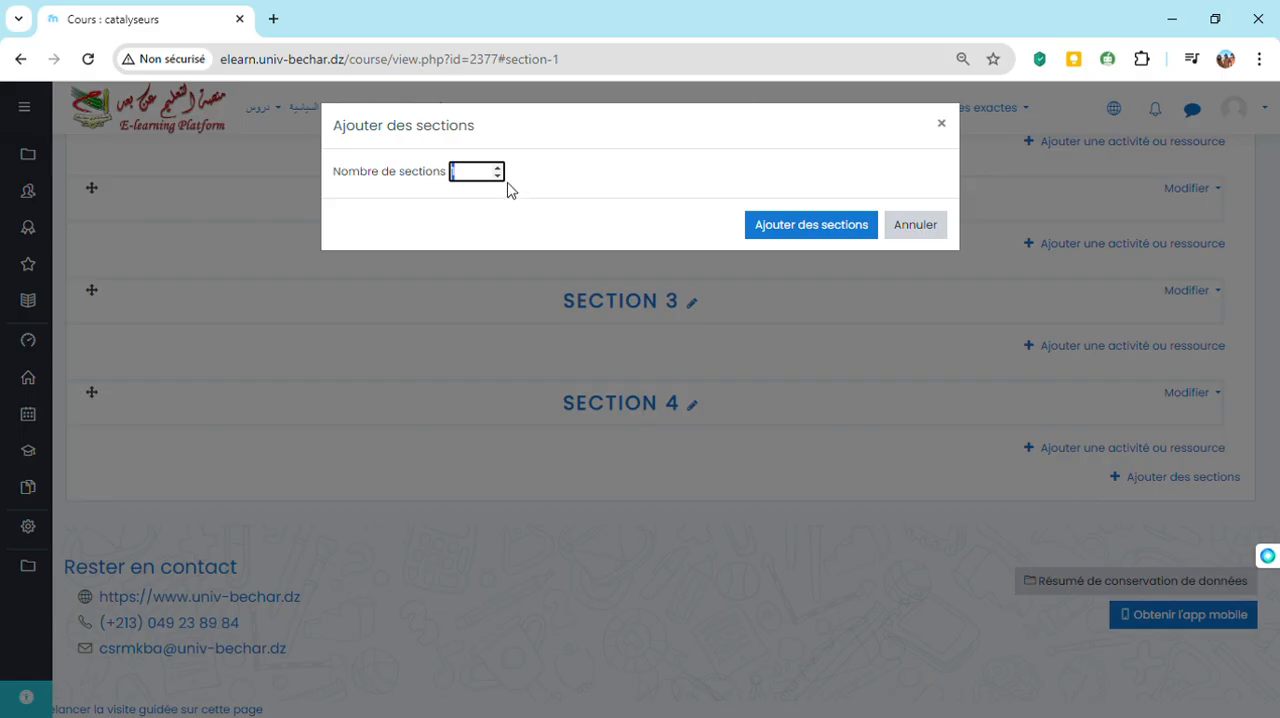
pyautogui.write('3')
pyautogui.click(767, 228)
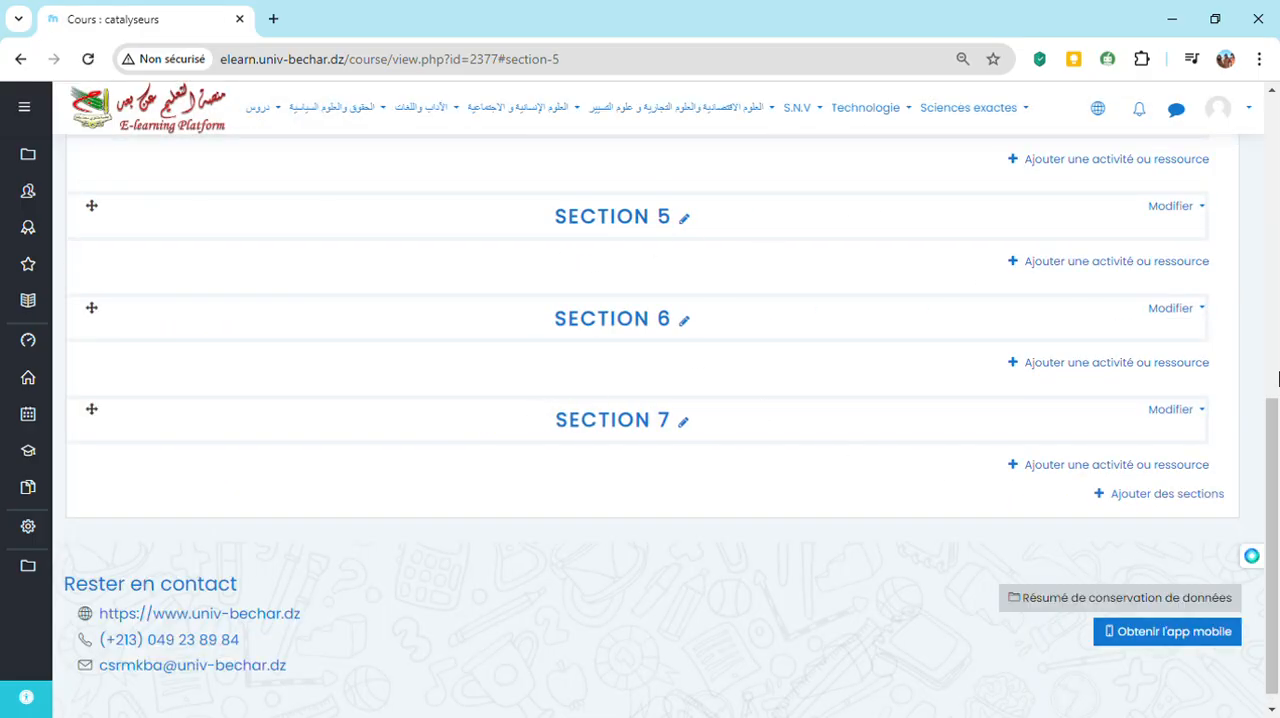
pyautogui.moveTo(1273, 475); pyautogui.dragTo(1273, 298)
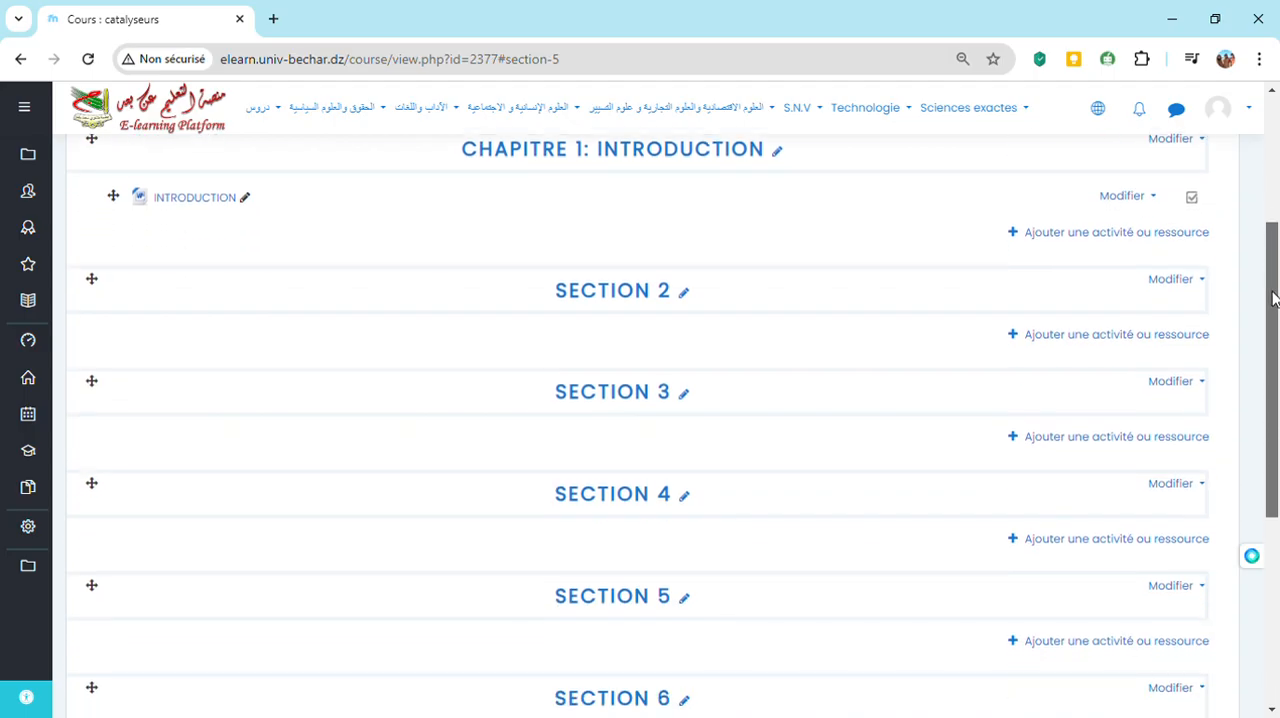